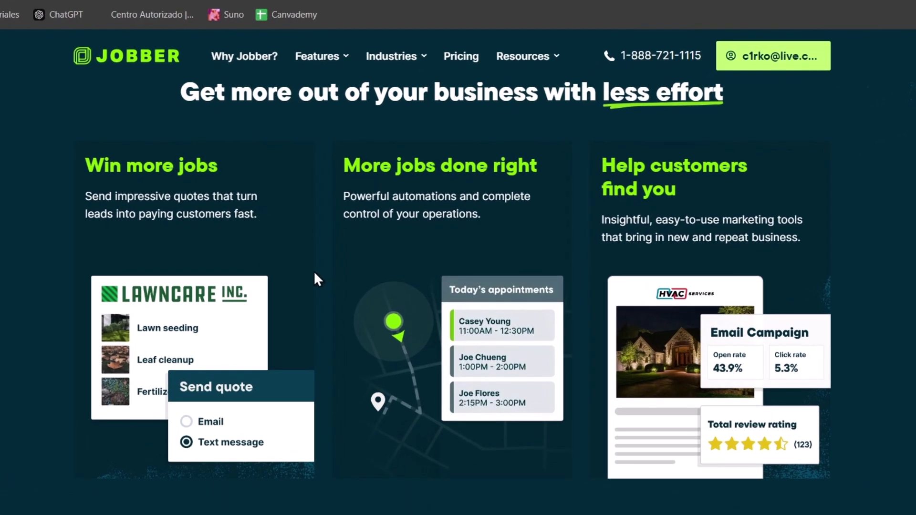
# - Scroll down through the Jobber homepage's feature overview
pyautogui.scroll(-10, 316, 272)
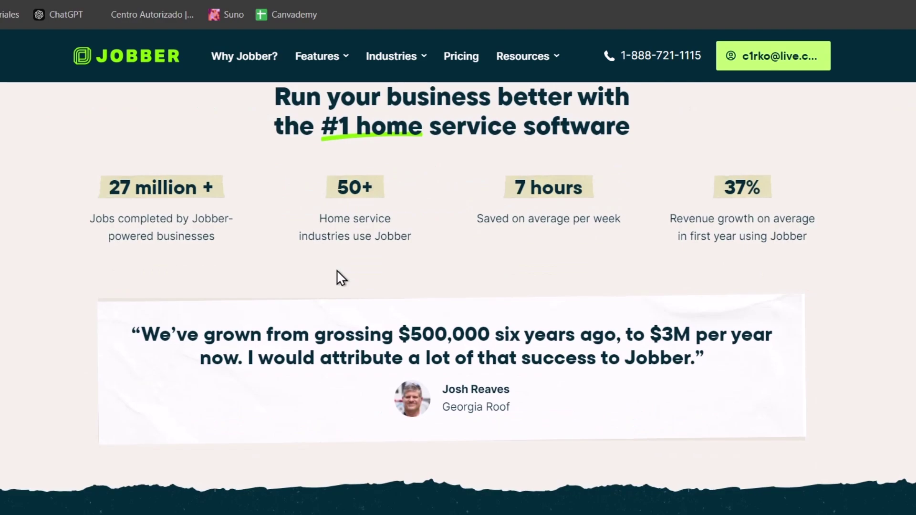
pyautogui.scroll(-10, 337, 272)
pyautogui.scroll(-5, 342, 276)
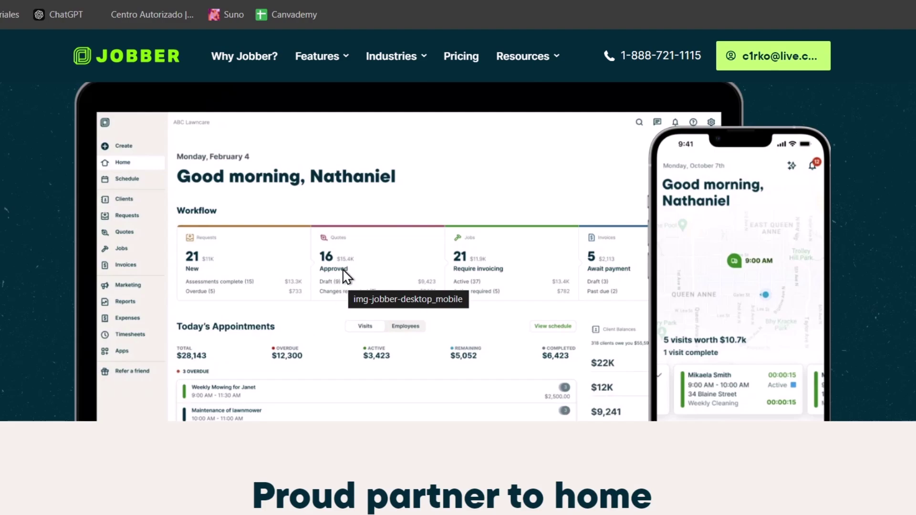
pyautogui.moveTo(391, 57)
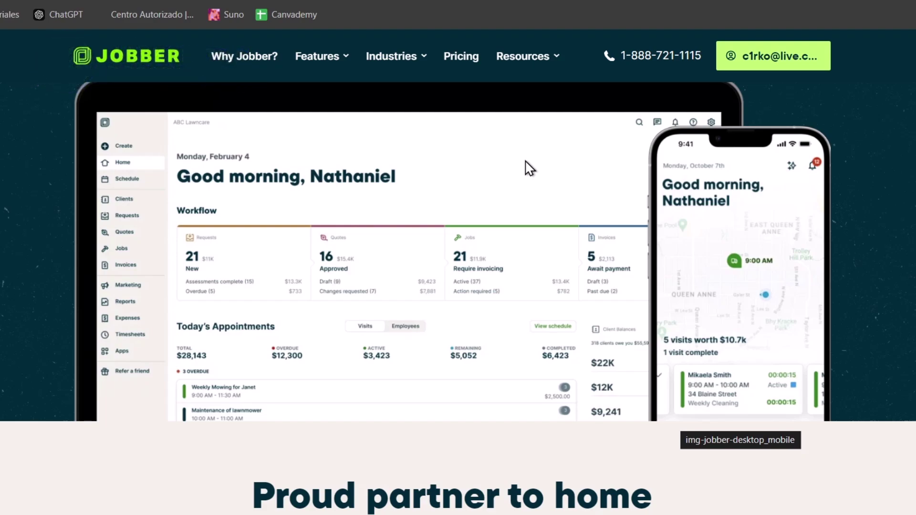
# - Open the Jobber pricing page and scroll through the plan cards
pyautogui.click(461, 54)
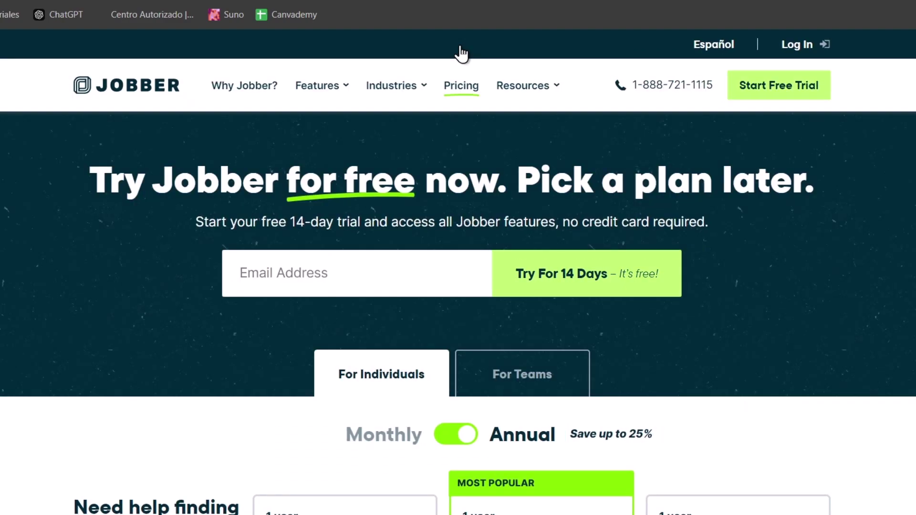
pyautogui.moveTo(525, 86)
pyautogui.scroll(-5, 744, 410)
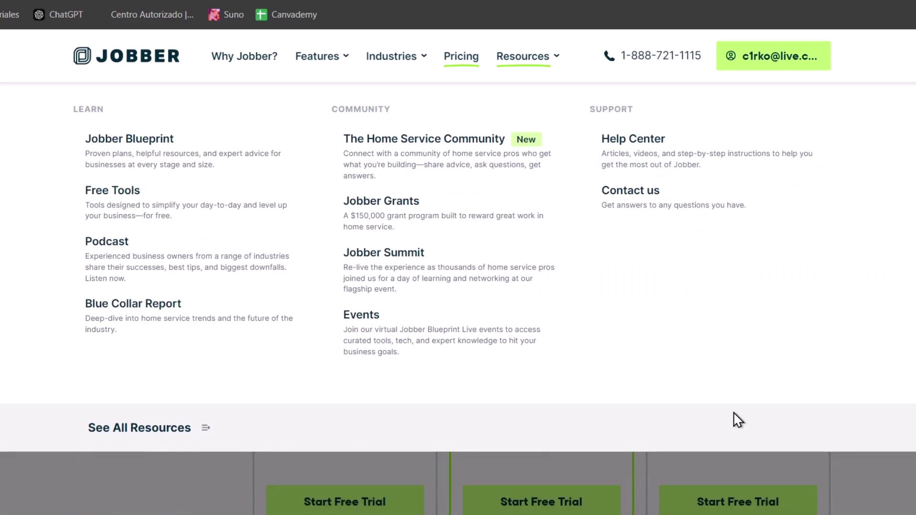
pyautogui.scroll(-2, 782, 209)
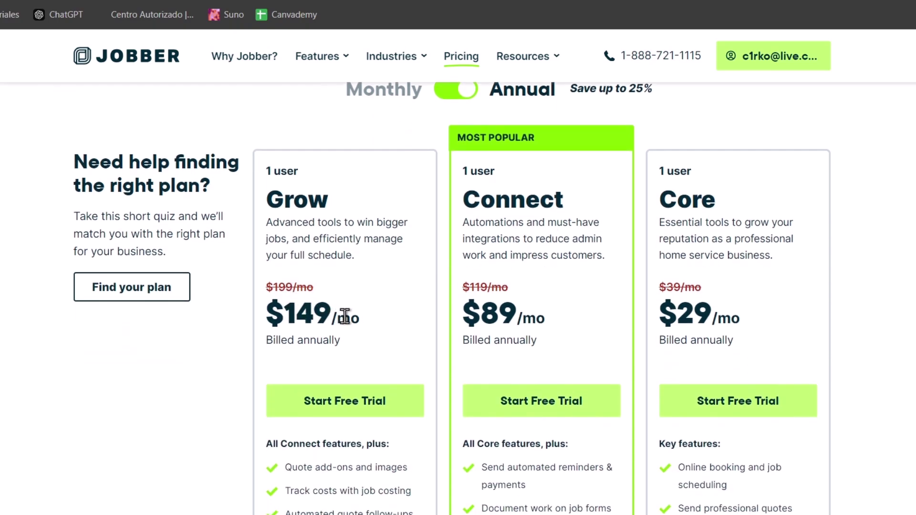
pyautogui.scroll(-5, 458, 296)
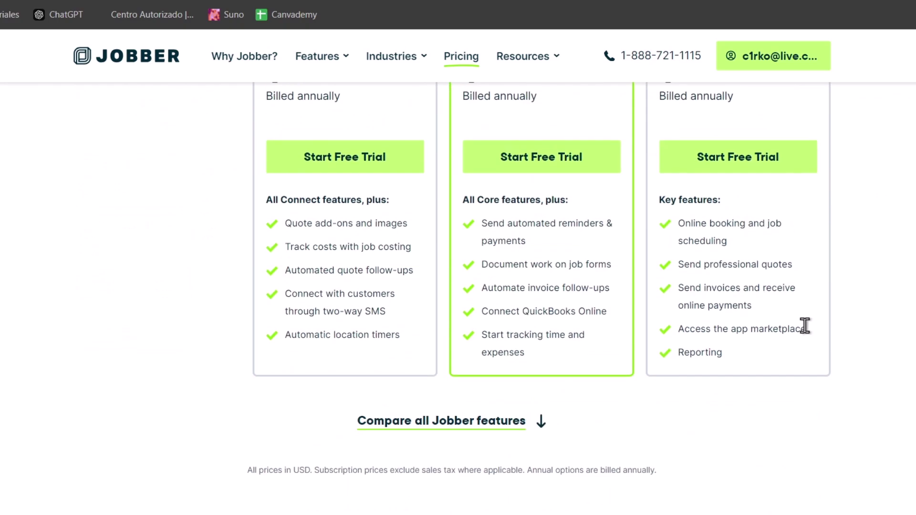
# - Highlight the Grow plan's job costing, two-way SMS and location timers features, and the Core plan heading
pyautogui.moveTo(300, 245); pyautogui.dragTo(432, 249)
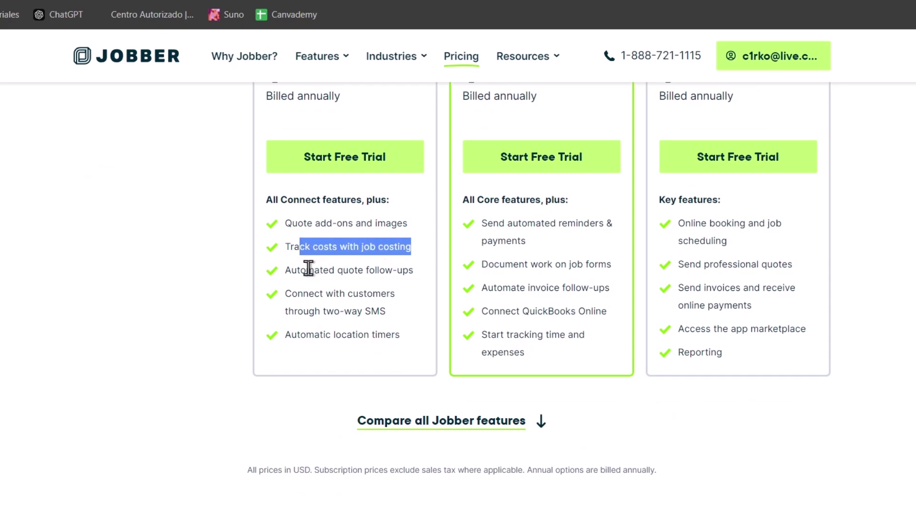
pyautogui.moveTo(335, 293); pyautogui.dragTo(411, 313)
pyautogui.moveTo(352, 334); pyautogui.dragTo(449, 364)
pyautogui.scroll(5, 712, 441)
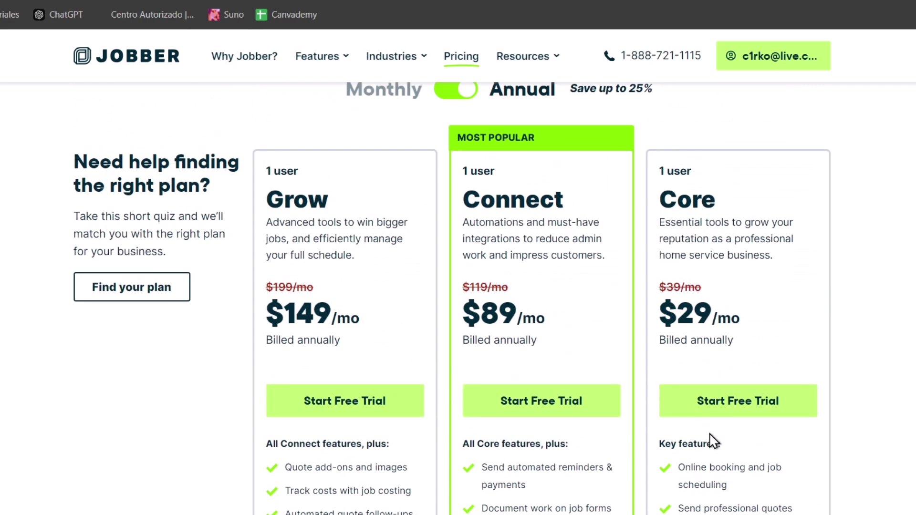
pyautogui.moveTo(679, 198); pyautogui.dragTo(797, 258)
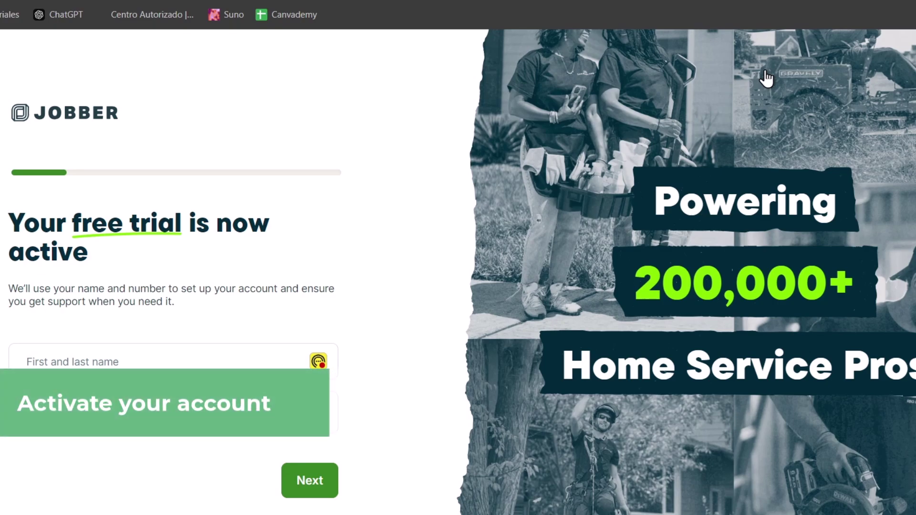
# - Continue to business details and enter company name Estud10, kept as manually entered
pyautogui.click(87, 357)
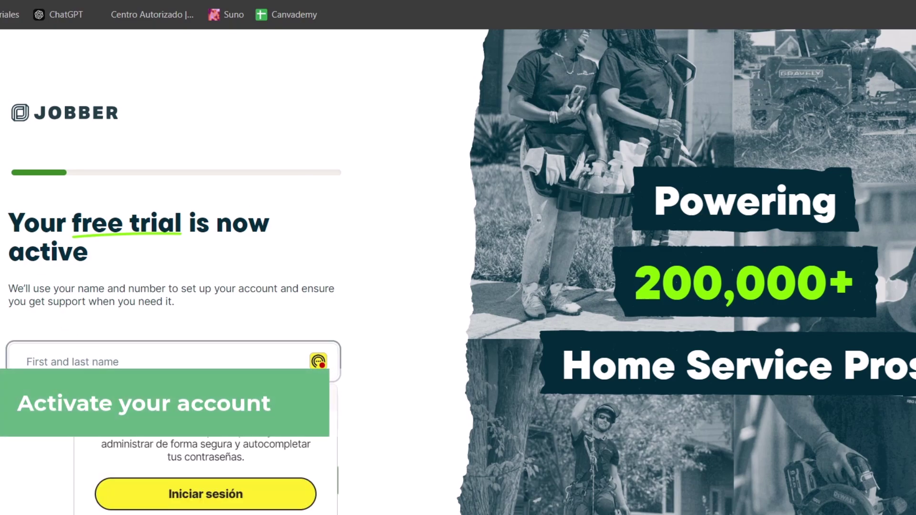
pyautogui.click(331, 411)
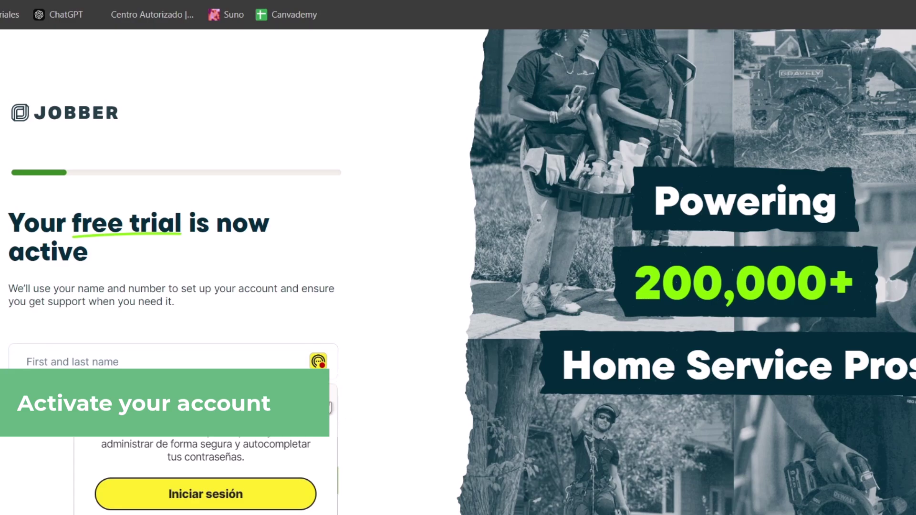
pyautogui.click(229, 360)
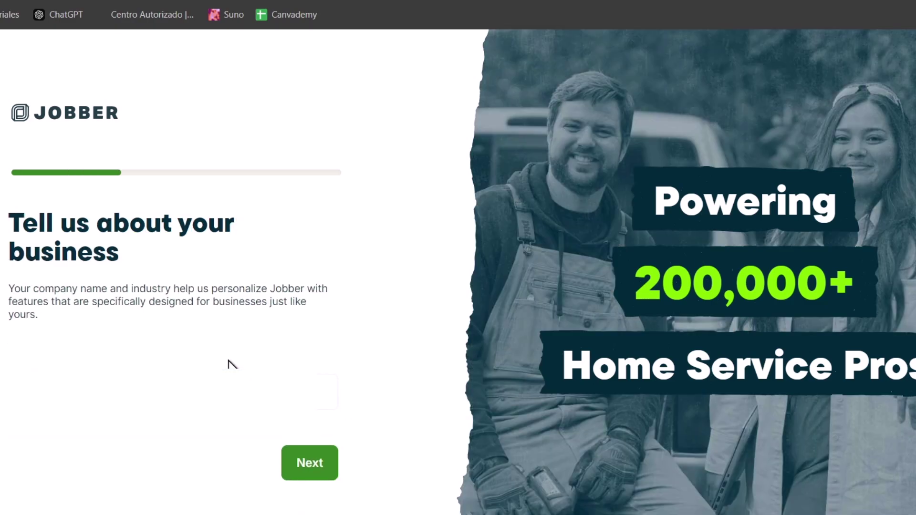
pyautogui.click(229, 374)
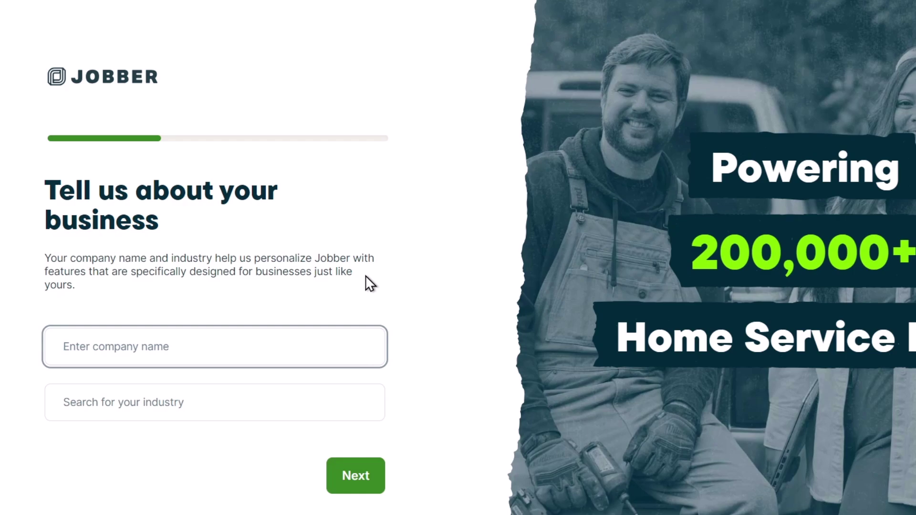
pyautogui.write('Es')
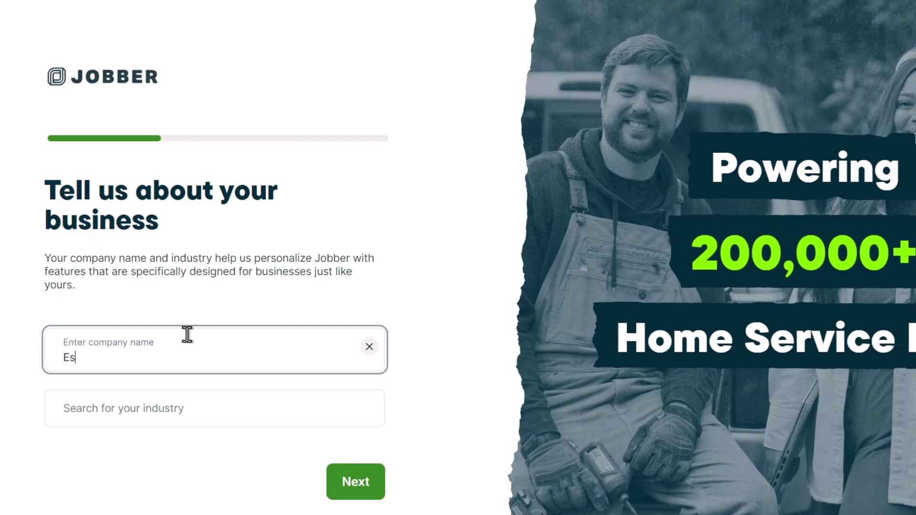
pyautogui.write('tud10')
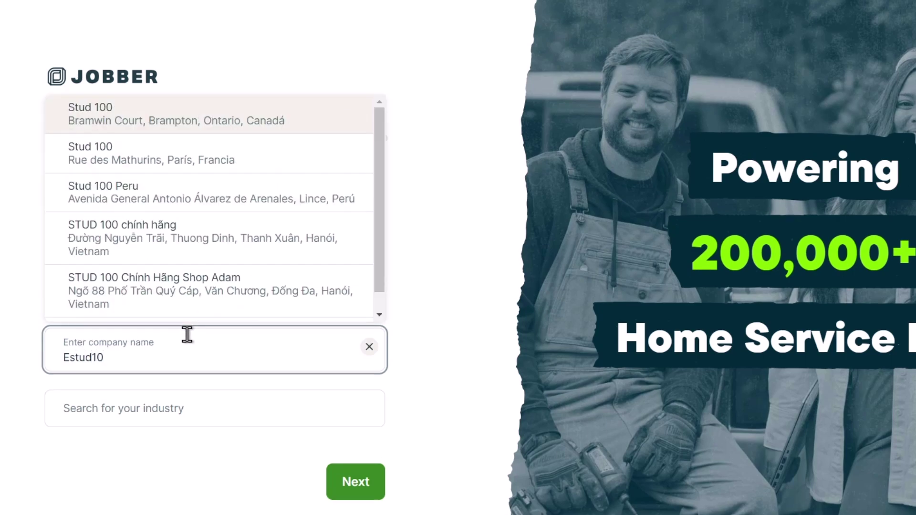
pyautogui.scroll(-1, 276, 272)
pyautogui.scroll(1, 277, 281)
pyautogui.scroll(-1, 278, 287)
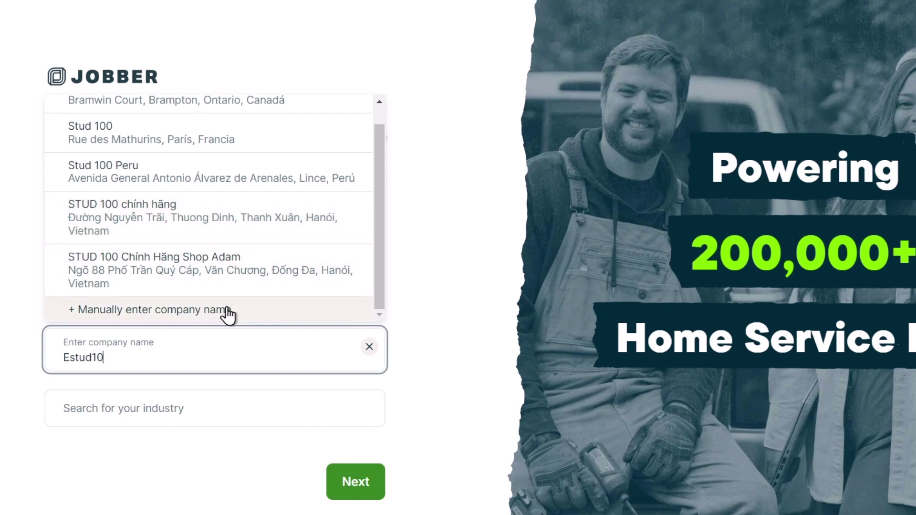
pyautogui.click(195, 313)
# - Choose Other as the business industry
pyautogui.click(164, 409)
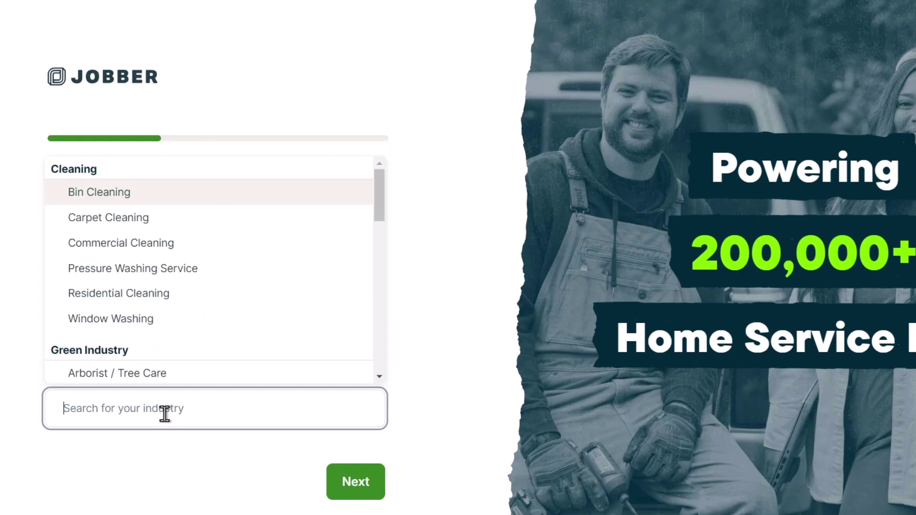
pyautogui.scroll(-5, 204, 236)
pyautogui.scroll(-5, 205, 267)
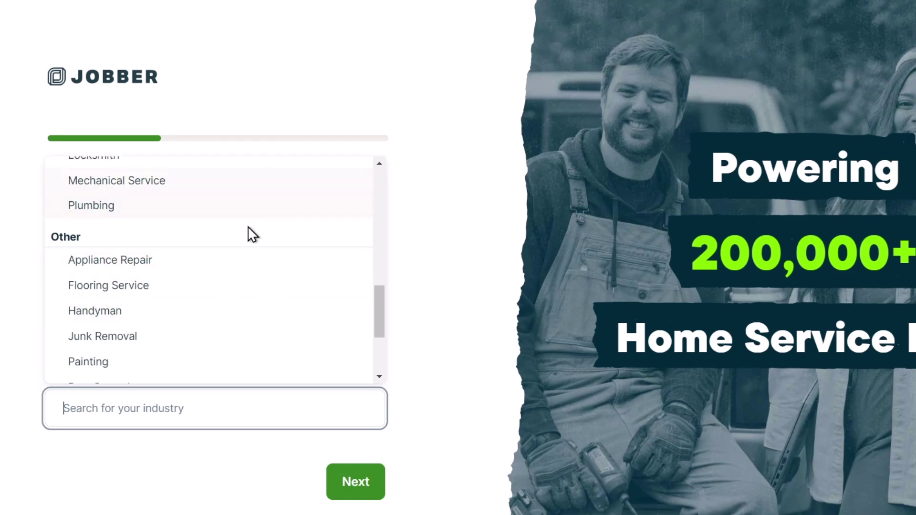
pyautogui.scroll(-3, 253, 241)
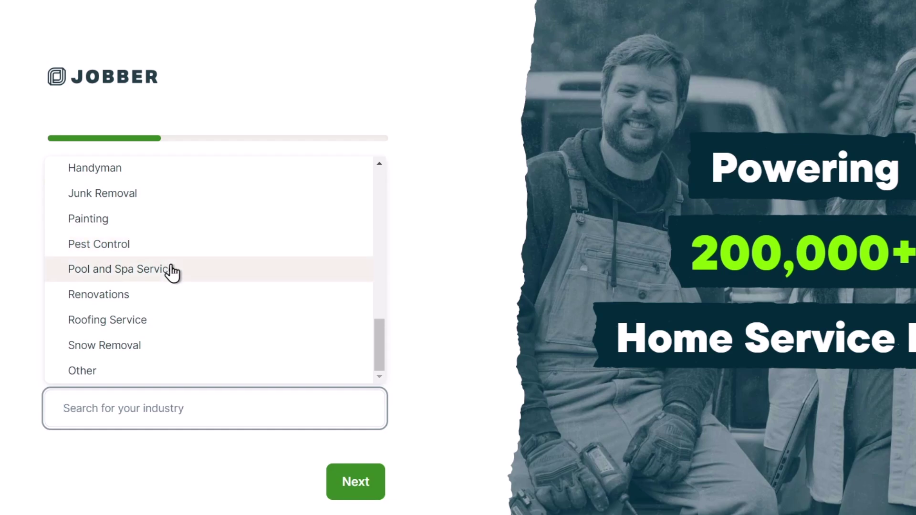
pyautogui.scroll(5, 172, 270)
pyautogui.scroll(3, 174, 273)
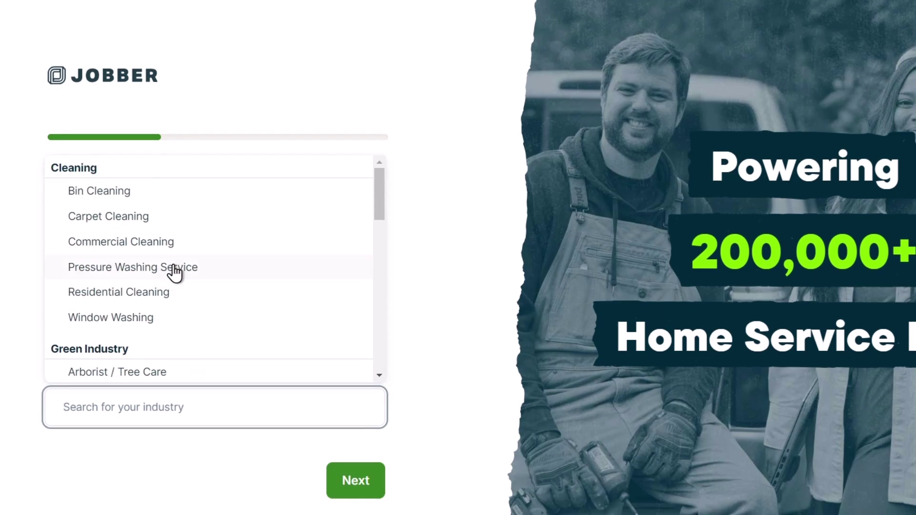
pyautogui.scroll(-10, 174, 272)
pyautogui.click(98, 368)
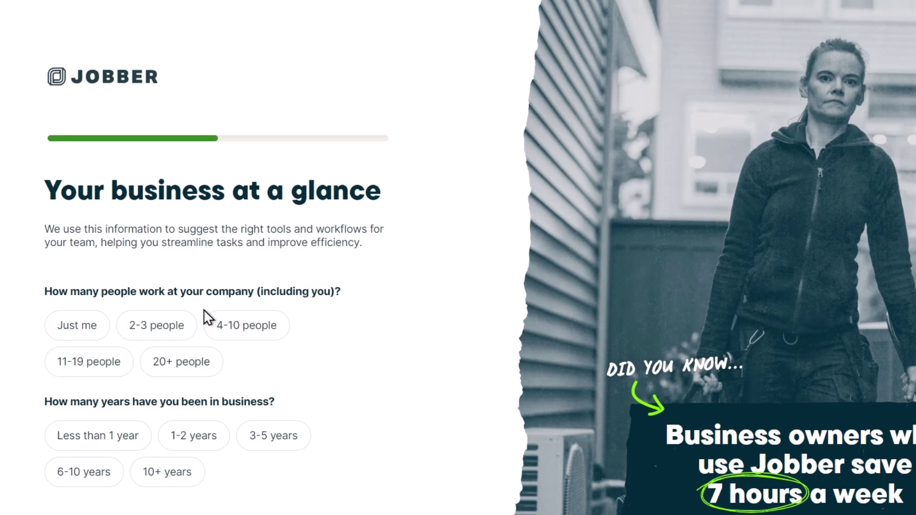
# - Answer Just me, Less than 1 year, $0 - $50K revenue, and Get more customers
pyautogui.click(76, 327)
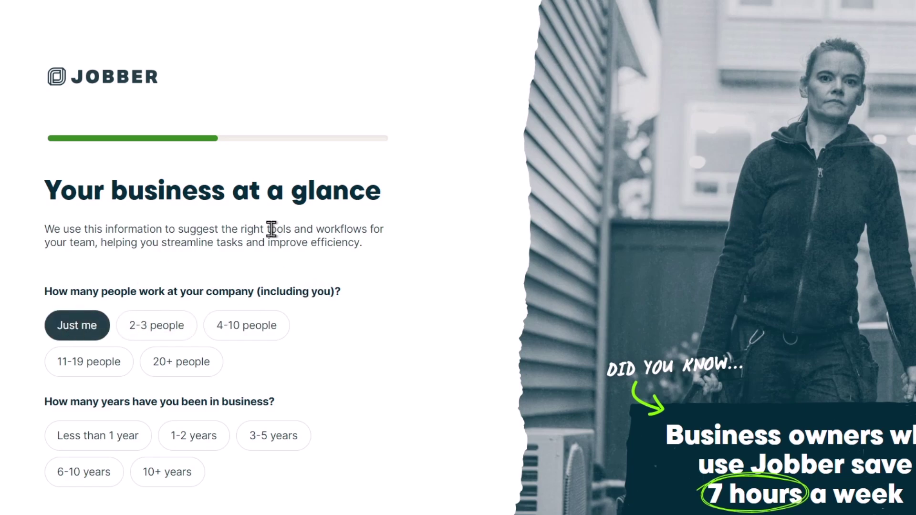
pyautogui.scroll(-1, 271, 229)
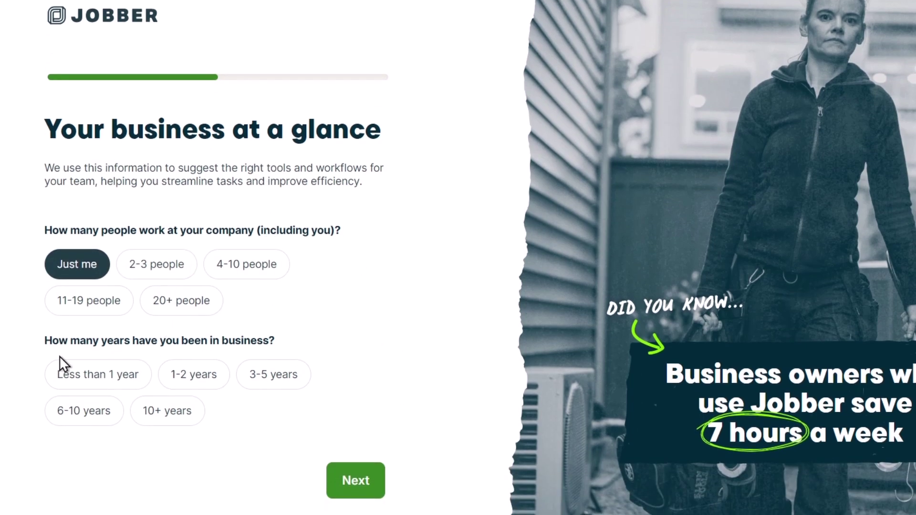
pyautogui.click(76, 370)
pyautogui.click(372, 477)
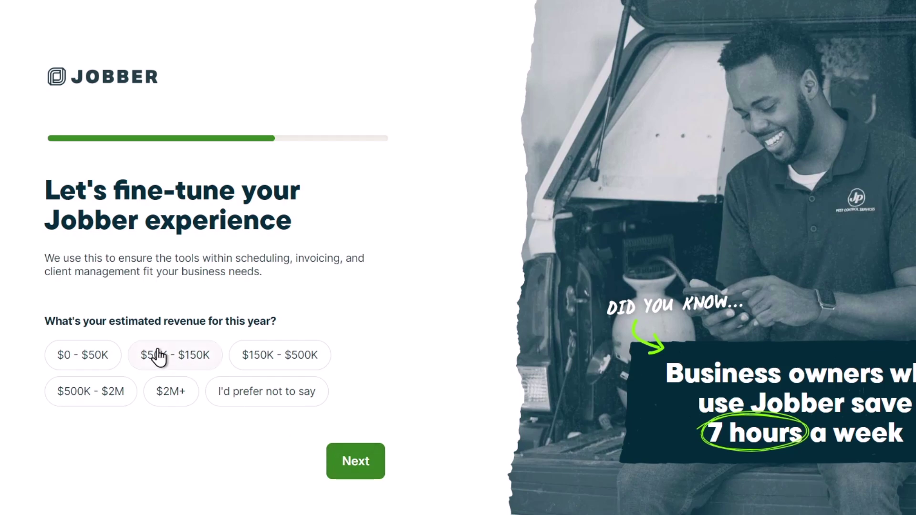
pyautogui.click(83, 363)
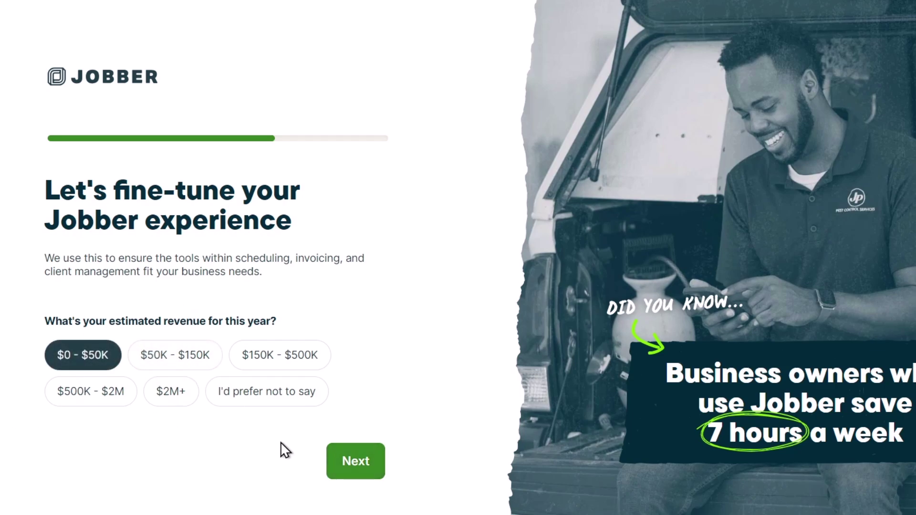
pyautogui.click(344, 460)
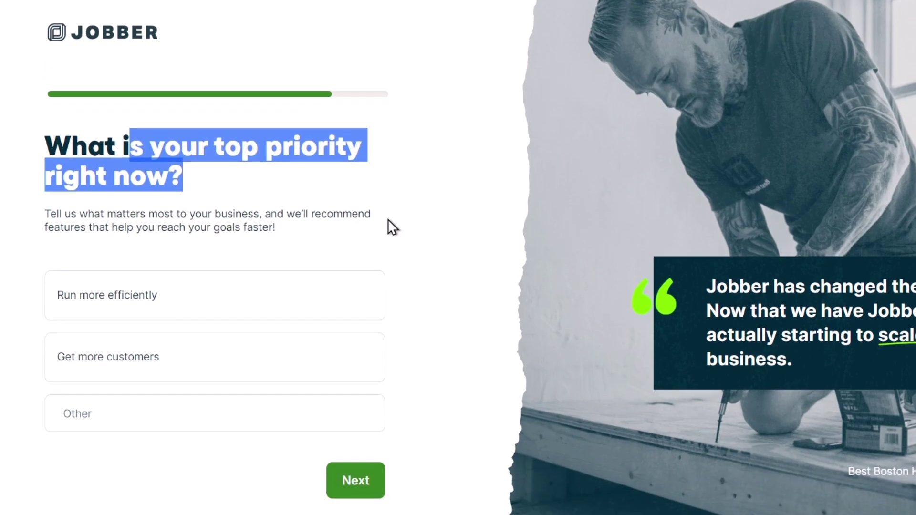
pyautogui.click(229, 362)
pyautogui.click(356, 480)
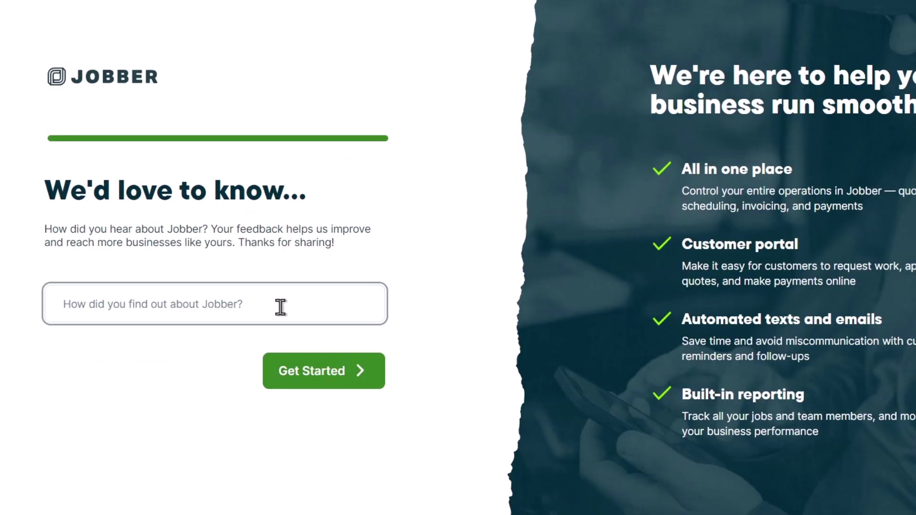
# - Enter 'You' as the referral source, finish onboarding, decline the offer and open Requests
pyautogui.write('Youtube')
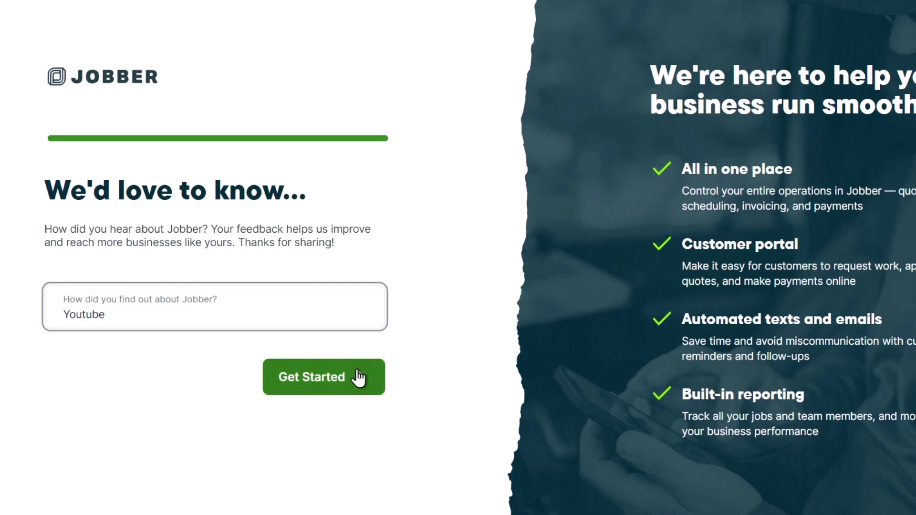
pyautogui.click(353, 377)
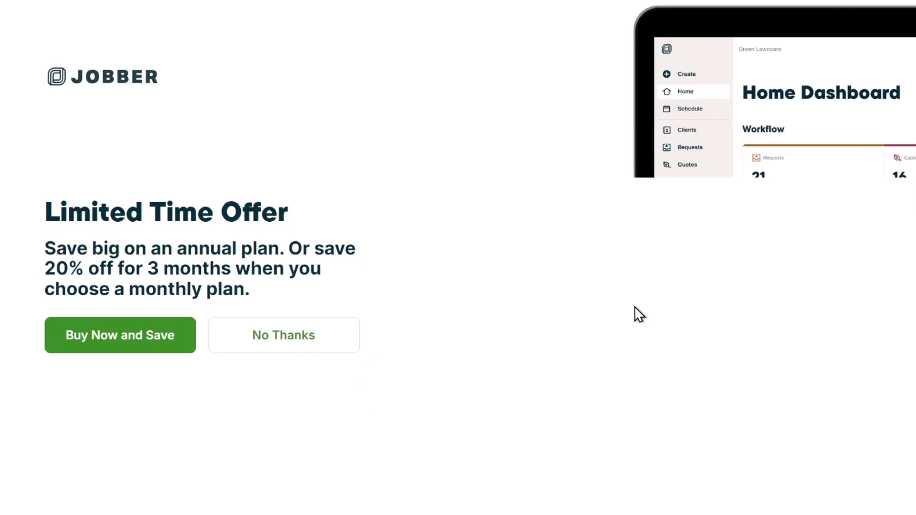
pyautogui.click(323, 345)
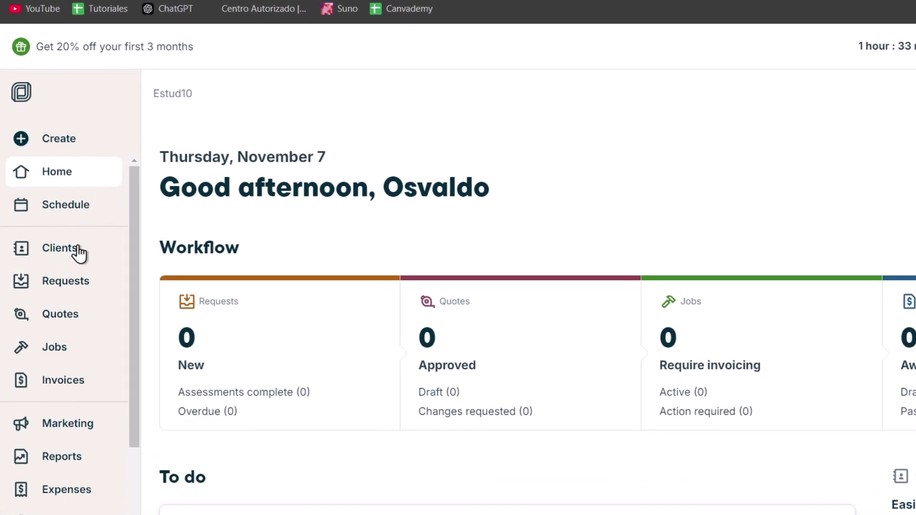
pyautogui.scroll(-2, 72, 262)
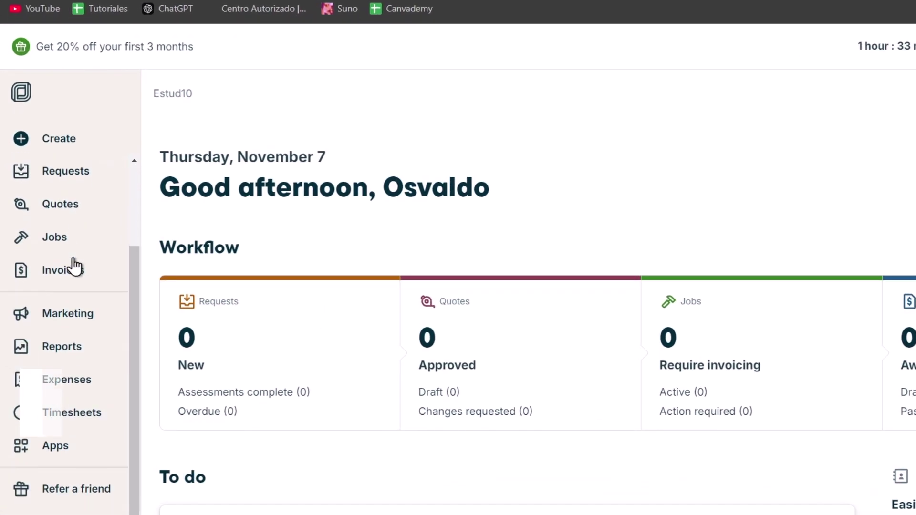
pyautogui.click(71, 178)
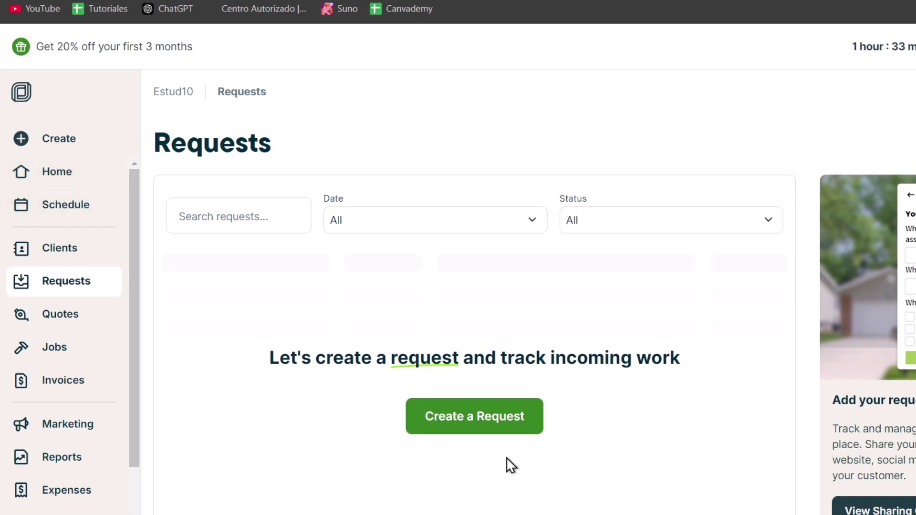
# - Start a new request and create a new client with title Mr., name and e-mail autofilled
pyautogui.click(522, 422)
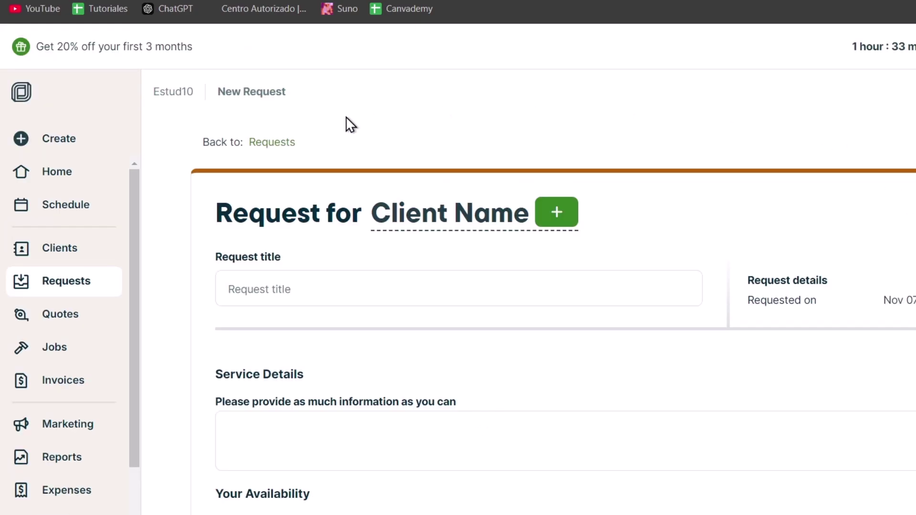
pyautogui.click(481, 221)
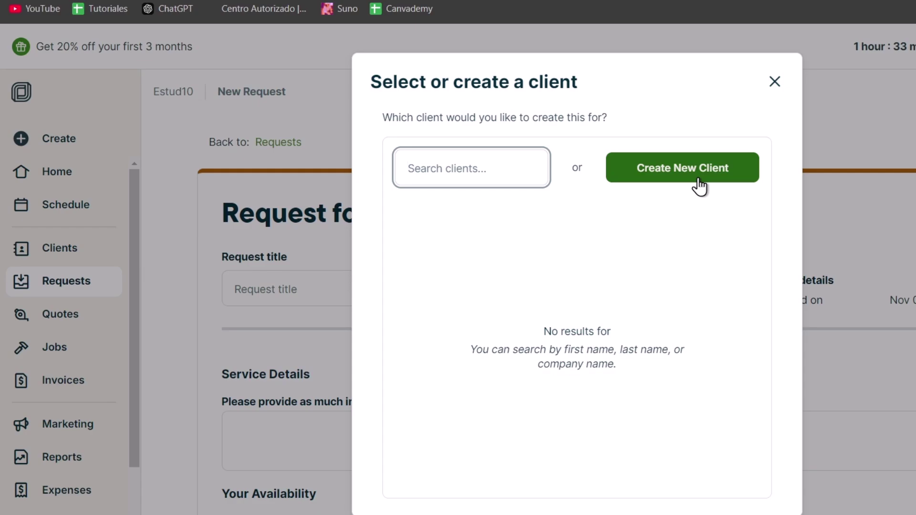
pyautogui.click(718, 180)
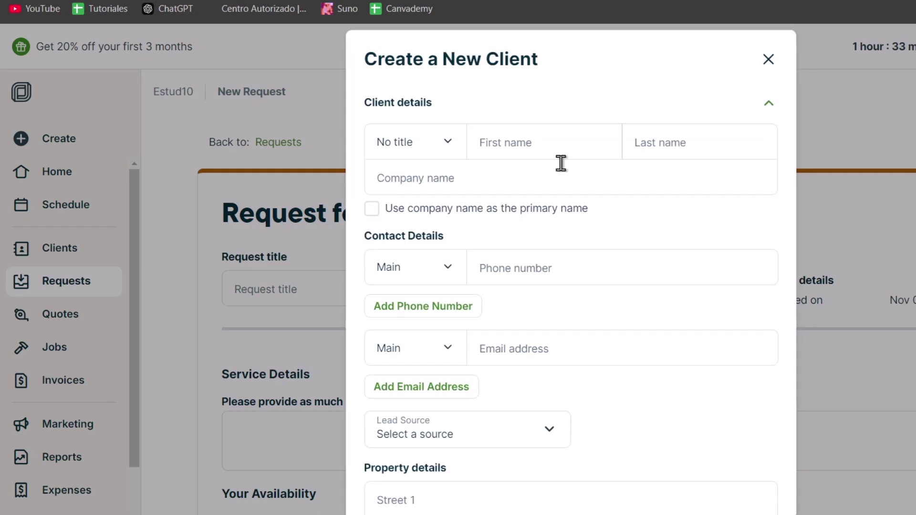
pyautogui.click(549, 147)
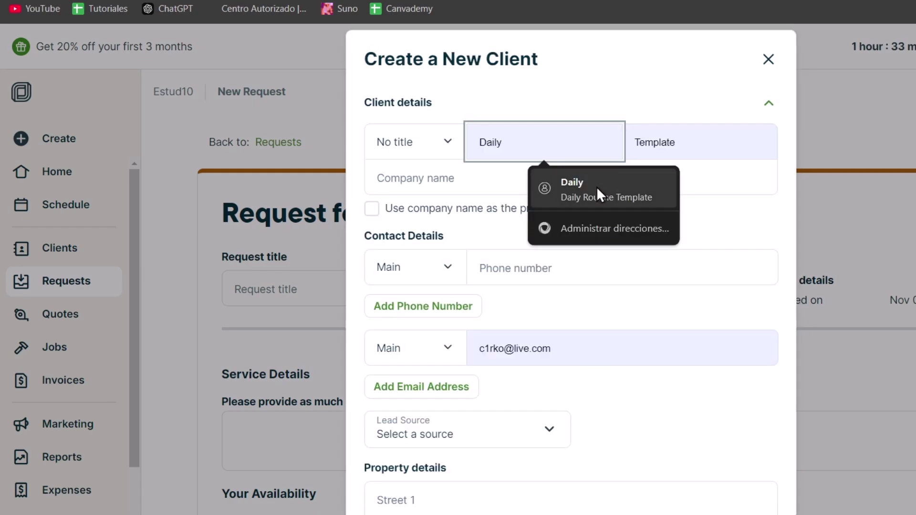
pyautogui.click(597, 187)
pyautogui.click(400, 147)
pyautogui.click(435, 185)
pyautogui.click(530, 264)
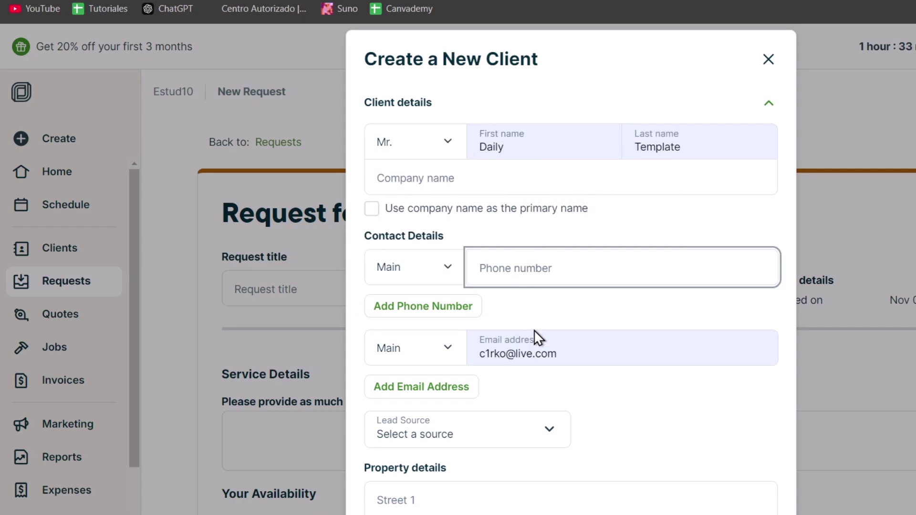
pyautogui.scroll(-5, 536, 335)
# - Save the new client to the request and title the request 'Service 1'
pyautogui.click(453, 279)
pyautogui.click(735, 509)
pyautogui.click(345, 293)
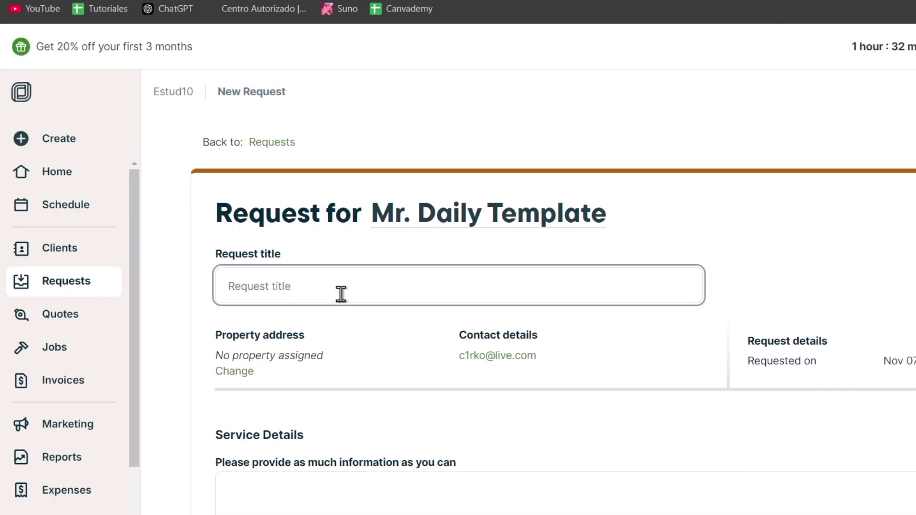
pyautogui.scroll(-10, 344, 306)
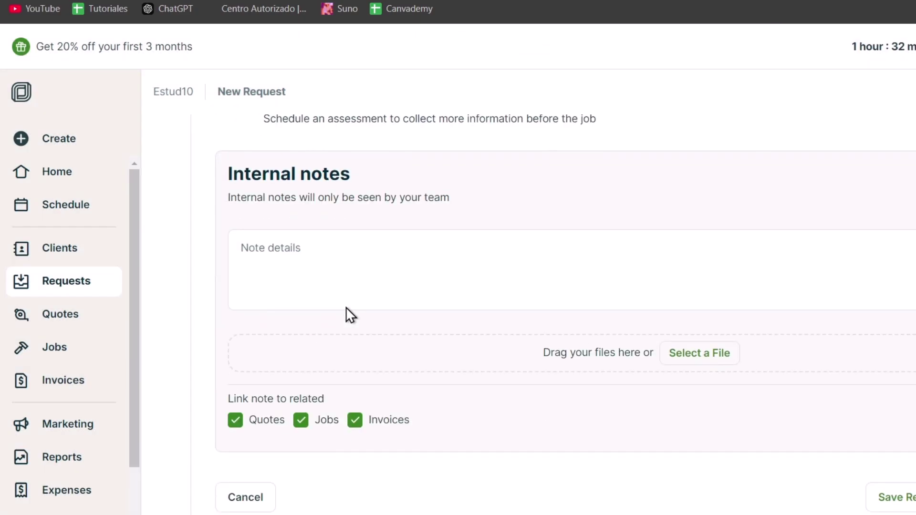
pyautogui.scroll(2, 345, 307)
pyautogui.scroll(8, 346, 308)
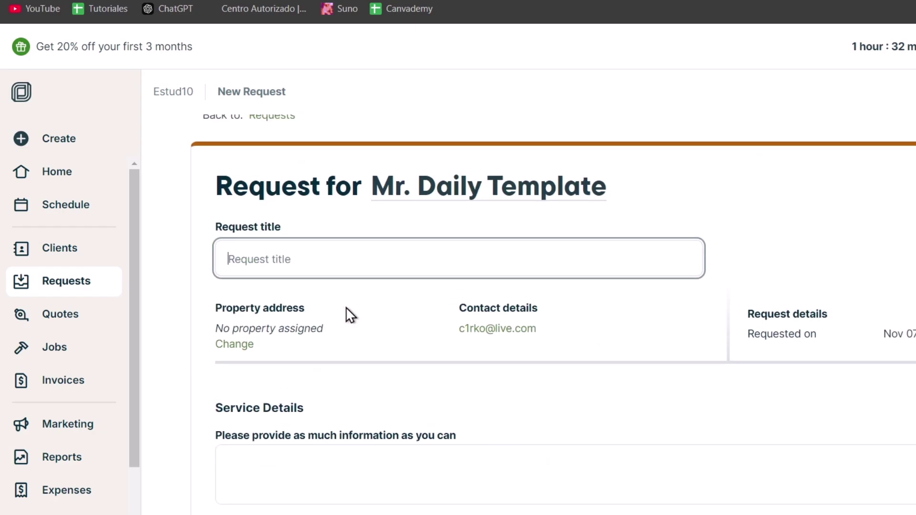
pyautogui.scroll(-10, 351, 315)
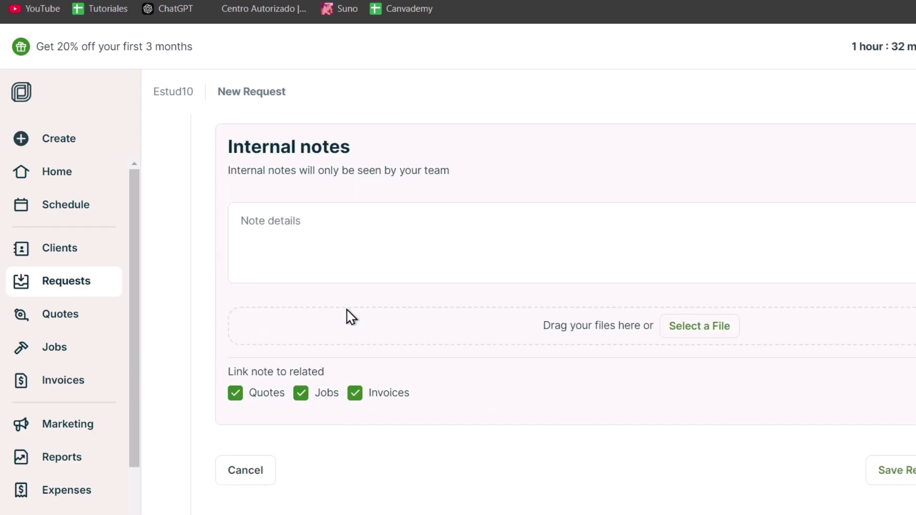
pyautogui.scroll(10, 346, 309)
pyautogui.click(379, 286)
pyautogui.write('d')
pyautogui.press('BackSpace')
pyautogui.write('Service 1')
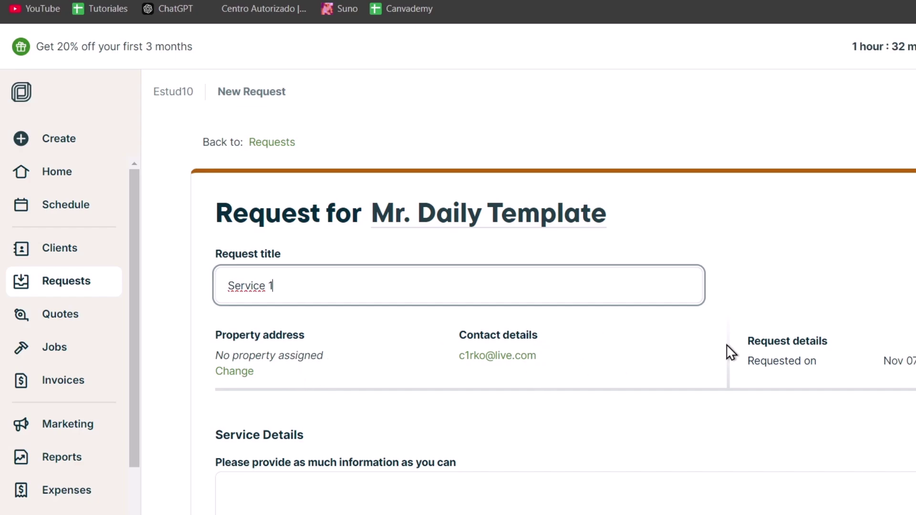
# - Write service details 'Client need service 1, at location 1.' with 'Task: 1,2,3,4.'
pyautogui.scroll(-5, 900, 360)
pyautogui.click(388, 244)
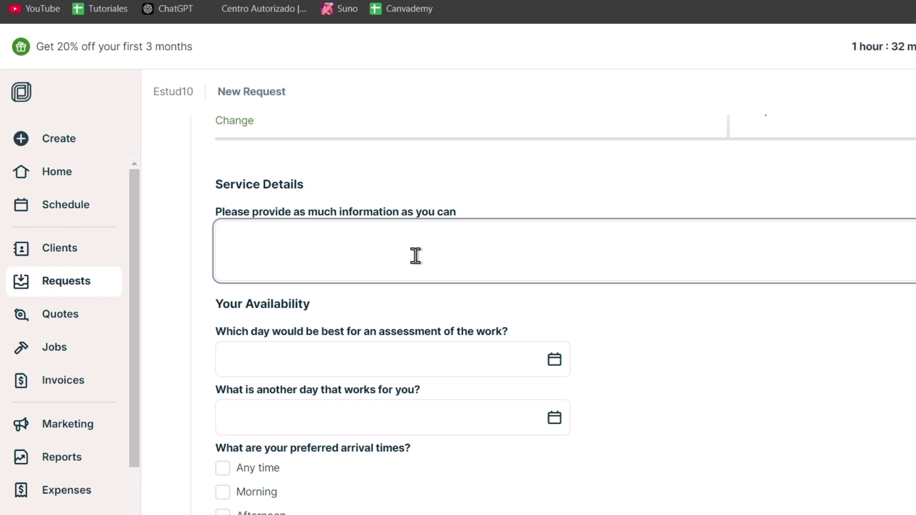
pyautogui.write('S')
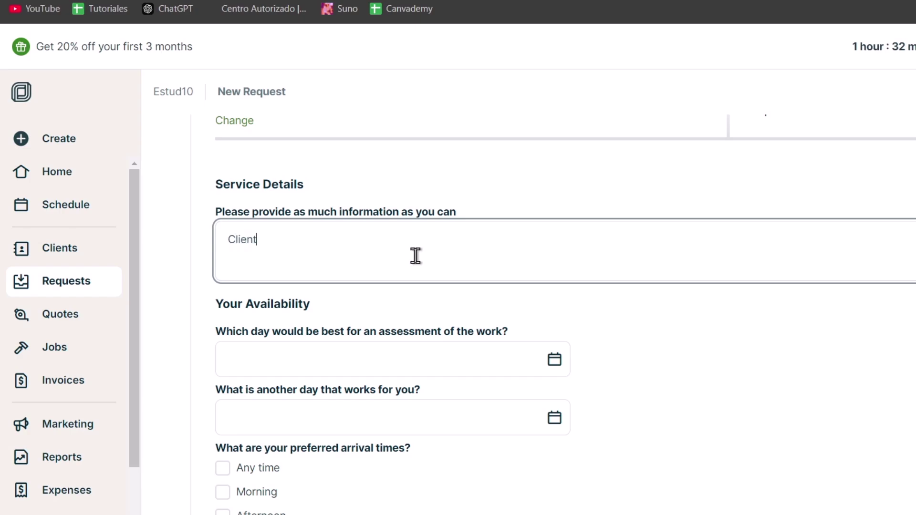
pyautogui.write('lient need')
pyautogui.press('BackSpace')
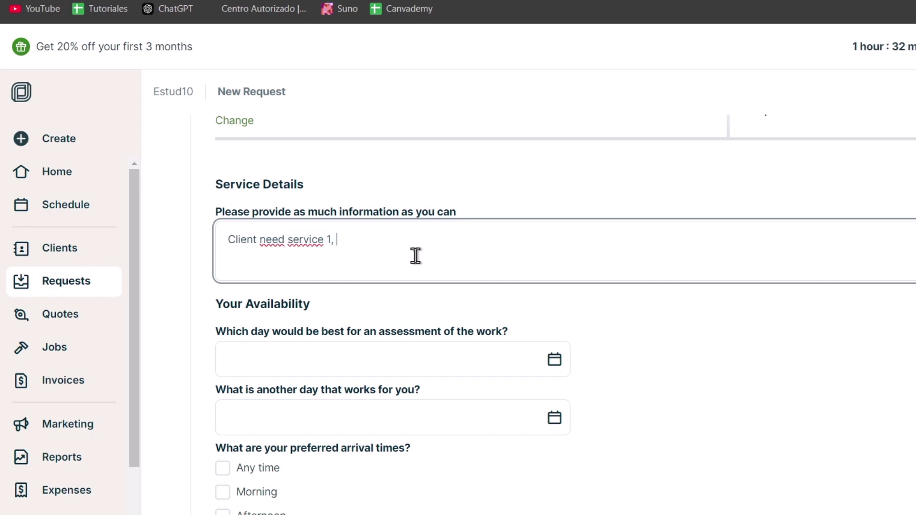
pyautogui.write('1.')
pyautogui.press('Return')
pyautogui.write('Task: 1,2,3,4.')
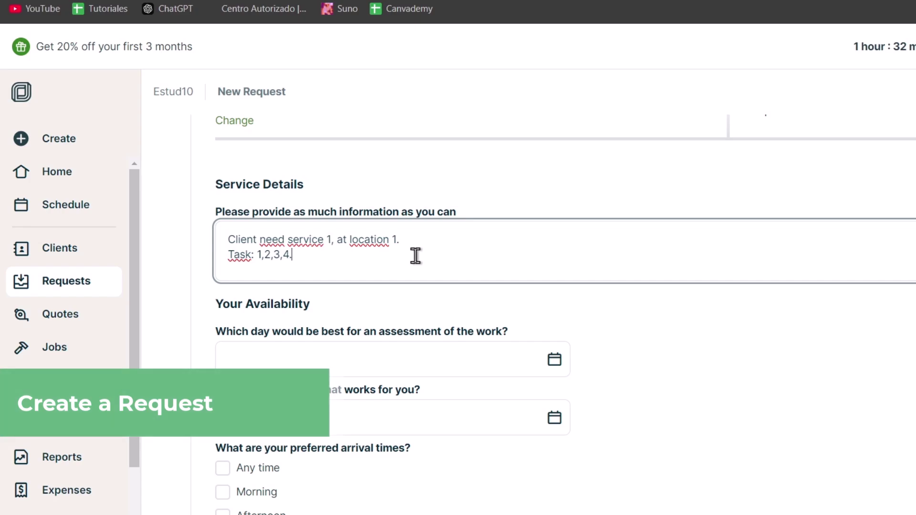
# - Set the assessment day to Nov 11, the alternative to Nov 12, preferring morning arrival
pyautogui.click(424, 344)
pyautogui.click(794, 317)
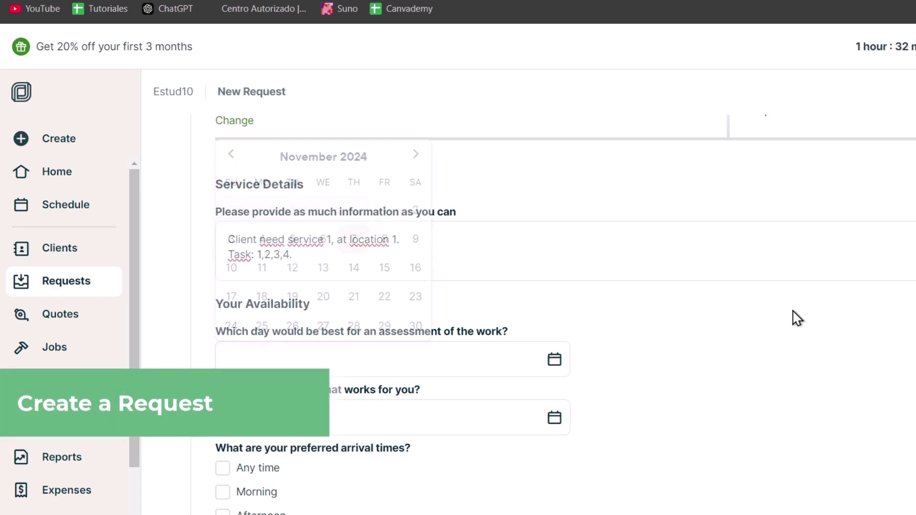
pyautogui.click(320, 350)
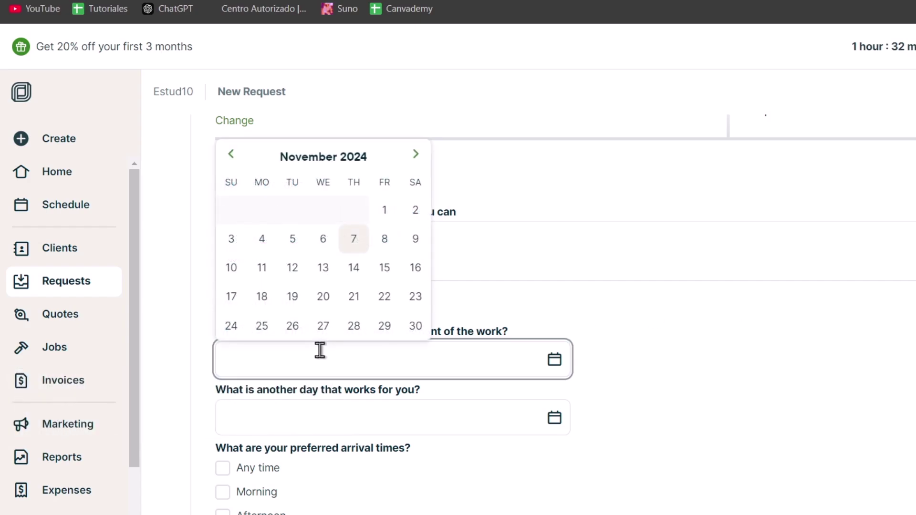
pyautogui.click(263, 269)
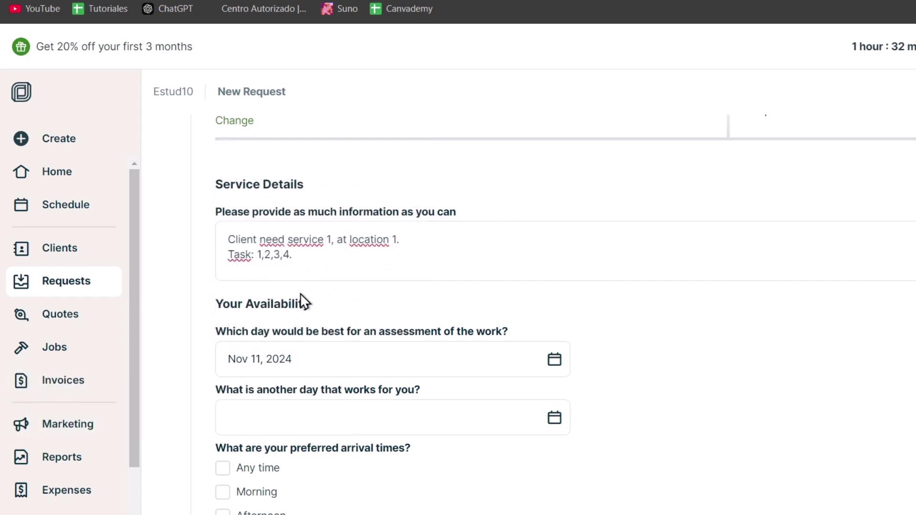
pyautogui.click(352, 412)
pyautogui.click(298, 329)
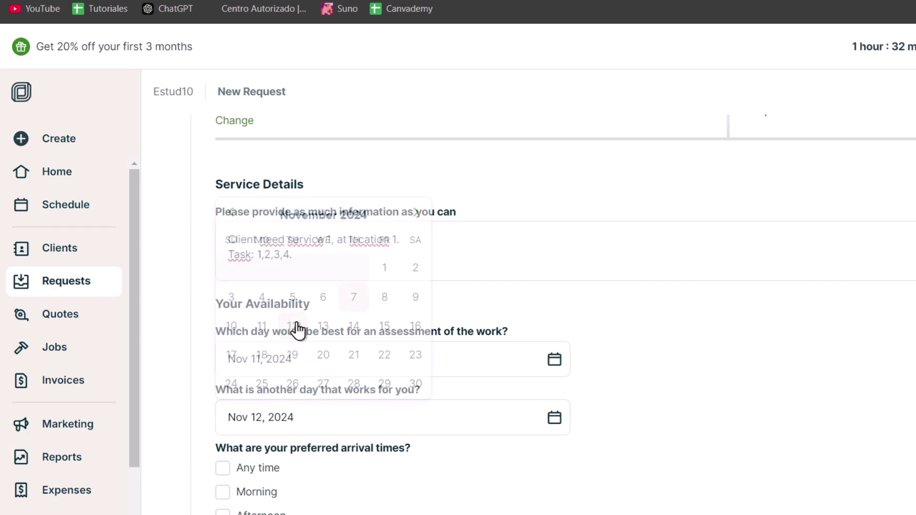
pyautogui.scroll(-5, 500, 399)
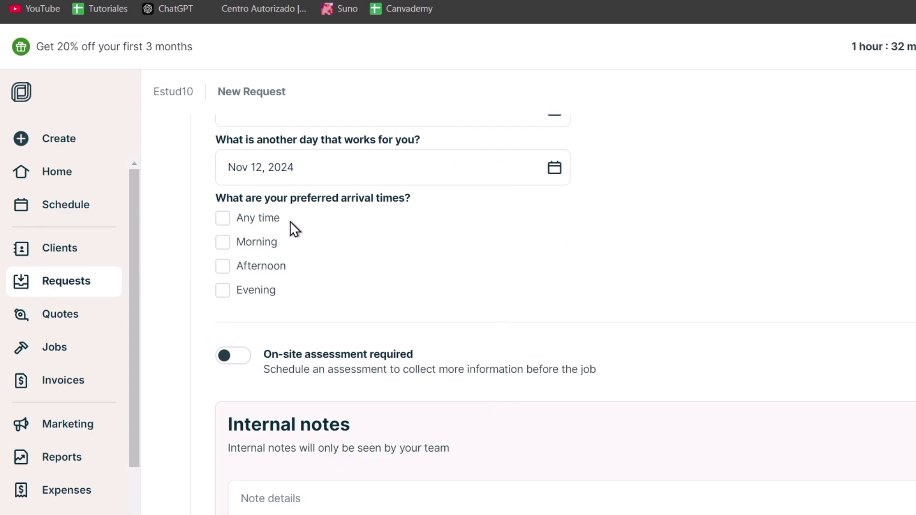
pyautogui.click(269, 243)
# - Add an internal note about the agreed $15 per hour payment
pyautogui.scroll(-5, 463, 234)
pyautogui.click(444, 254)
pyautogui.write('we')
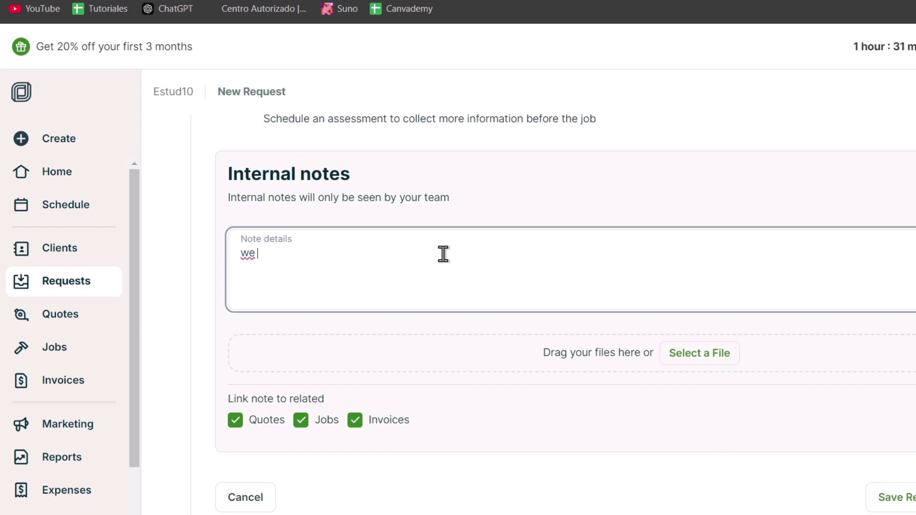
pyautogui.write(' discuss earlier about th')
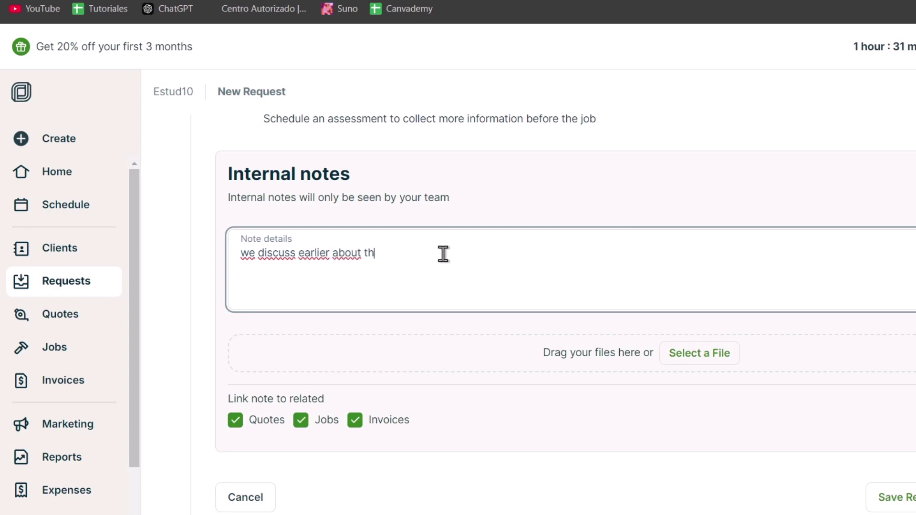
pyautogui.write('e payment which is')
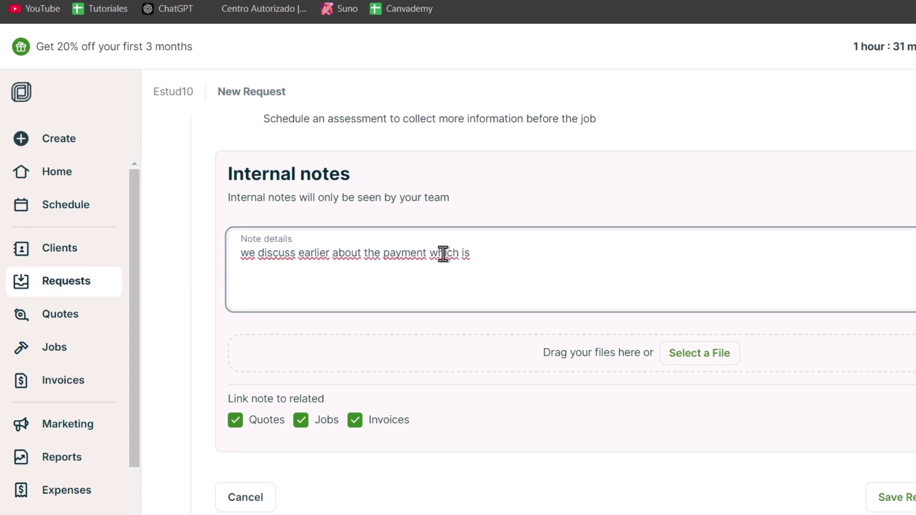
pyautogui.write(' $15 per mon')
pyautogui.press('BackSpace')
pyautogui.press('BackSpace')
pyautogui.press('BackSpace')
pyautogui.write('hour')
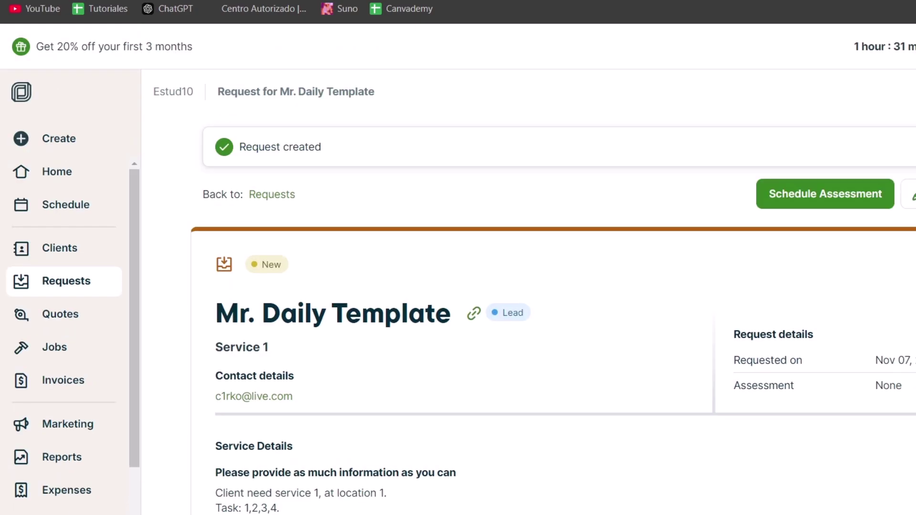
# - Review the saved request showing Nov 11 and Nov 12 morning availability
pyautogui.scroll(-15, 910, 306)
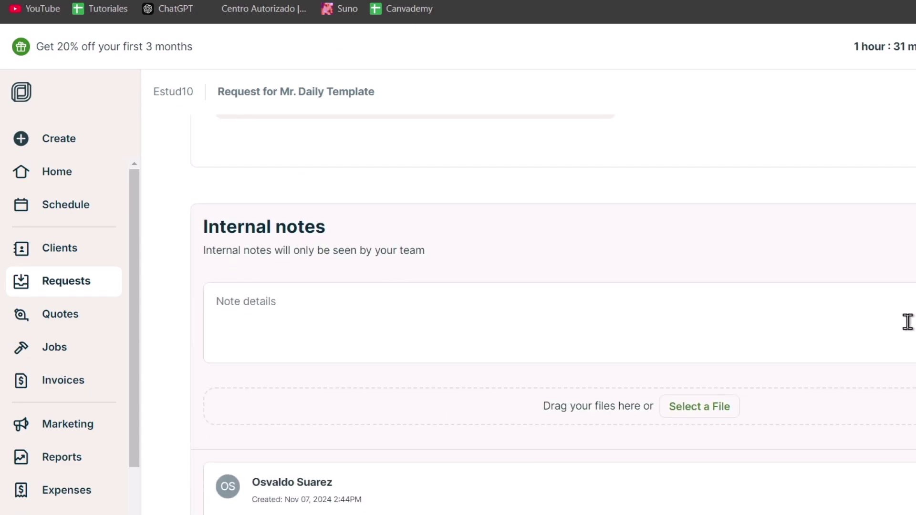
pyautogui.scroll(10, 579, 342)
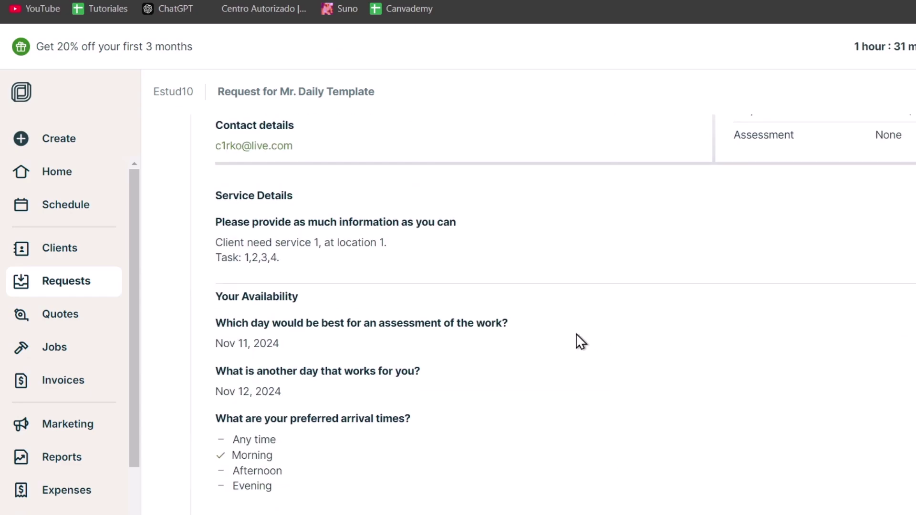
pyautogui.click(52, 249)
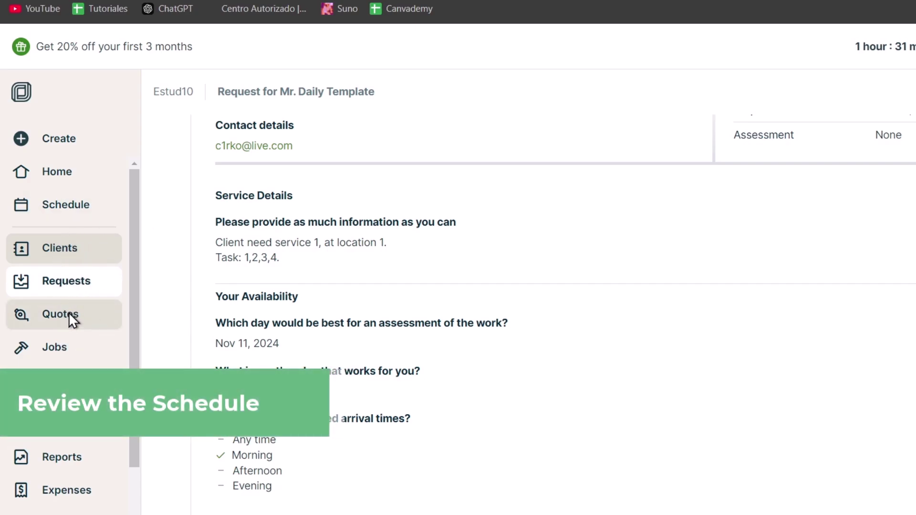
# - Go to the Quotes section and look over the new quote form
pyautogui.click(40, 317)
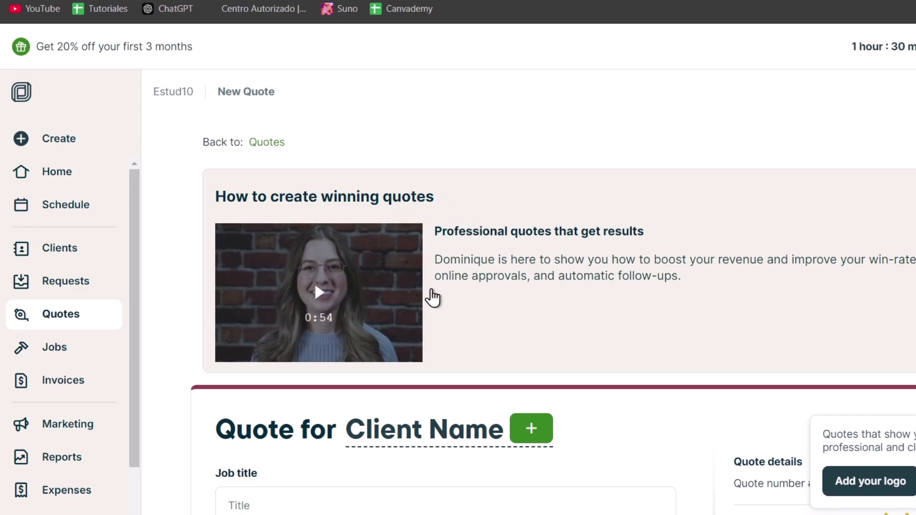
pyautogui.scroll(-5, 698, 291)
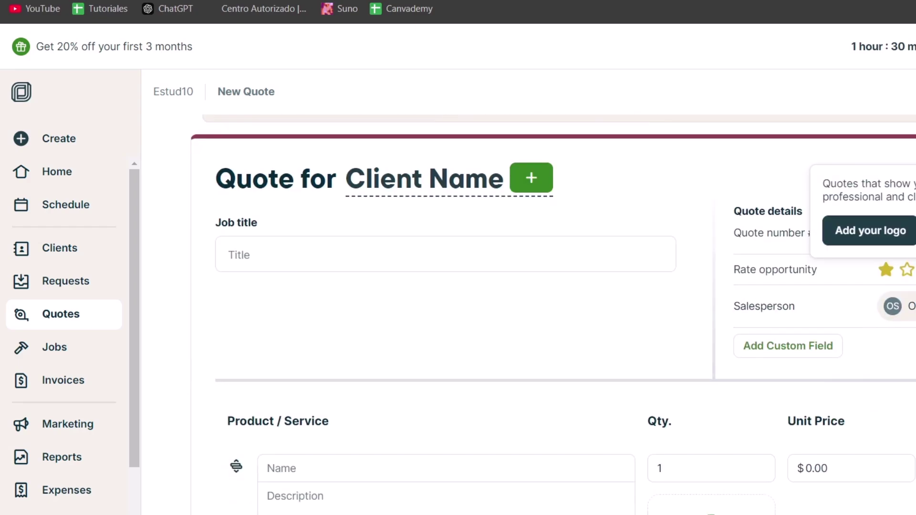
pyautogui.scroll(-5, 890, 310)
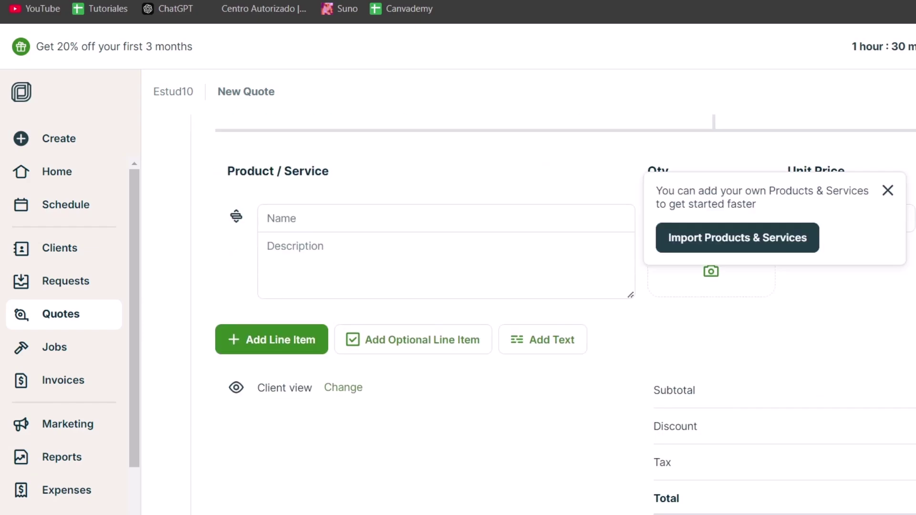
pyautogui.scroll(5, 661, 253)
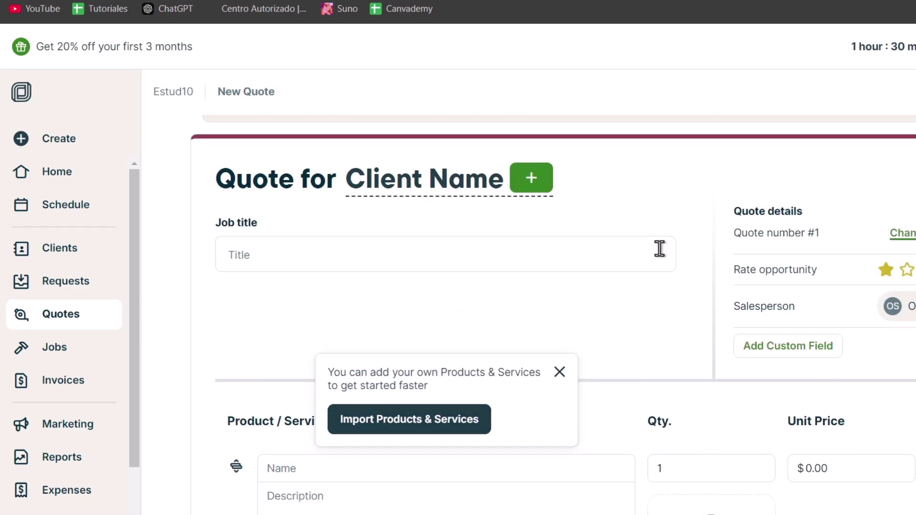
# - Title the quote 'Service 1' and rate the opportunity three stars
pyautogui.click(334, 247)
pyautogui.write('Serive')
pyautogui.press('BackSpace')
pyautogui.write('vice')
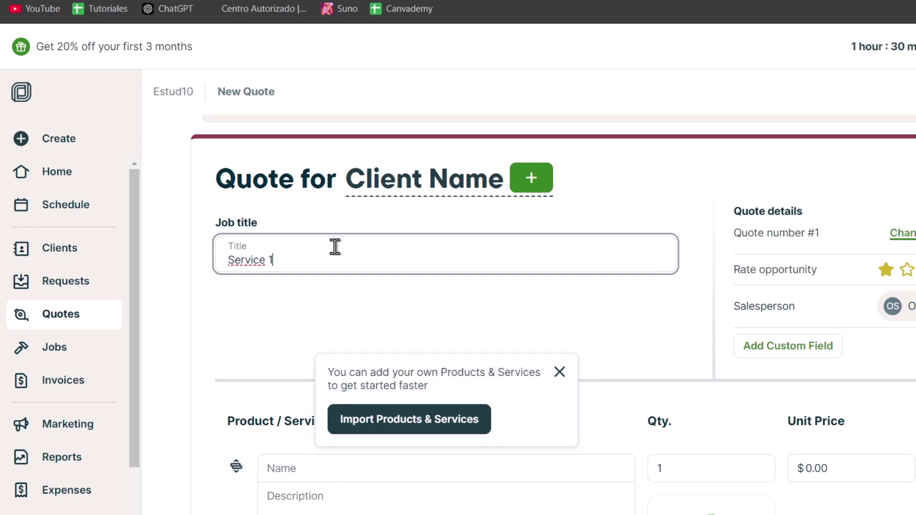
pyautogui.click(506, 313)
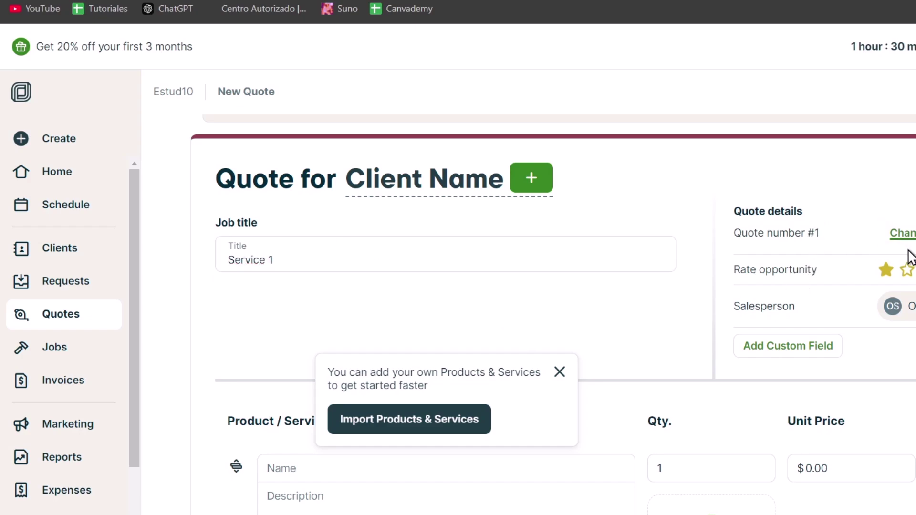
pyautogui.click(915, 270)
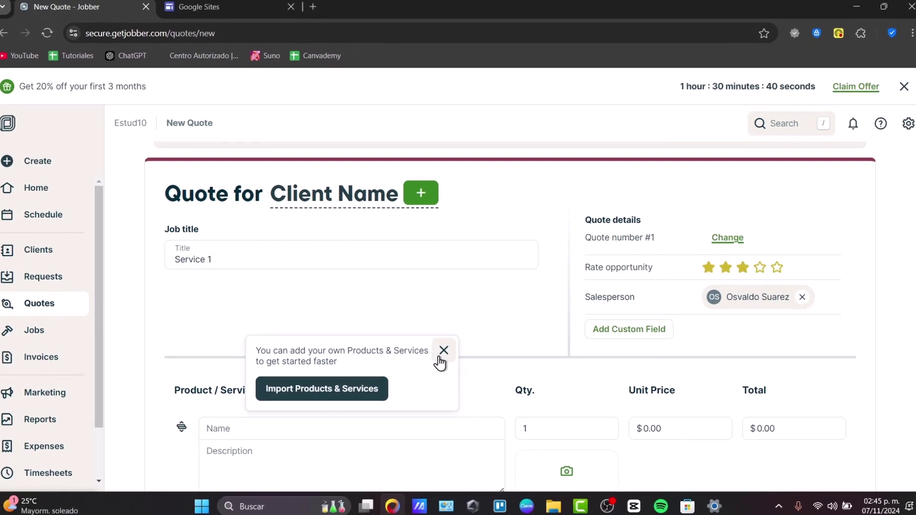
# - Dismiss the import dialog and return to the Products & services list with Example Labor and Free Assessment
pyautogui.scroll(-4, 466, 262)
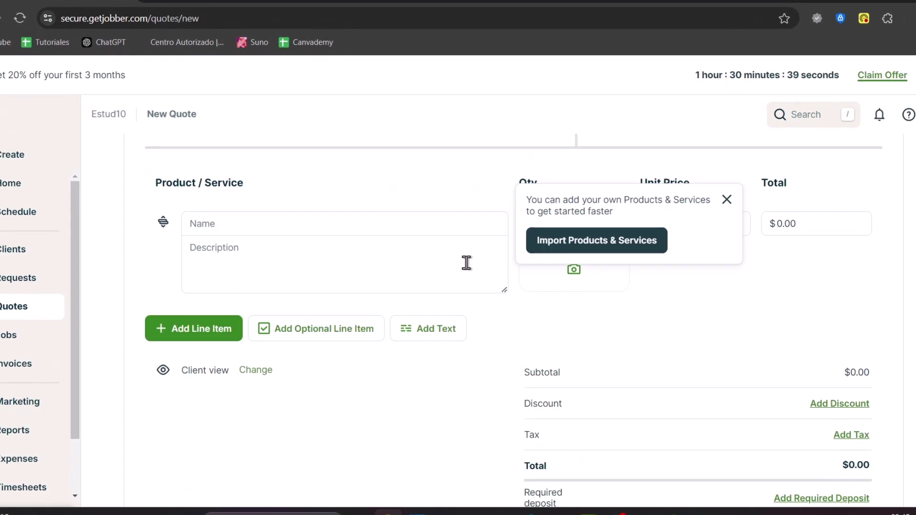
pyautogui.scroll(4, 467, 262)
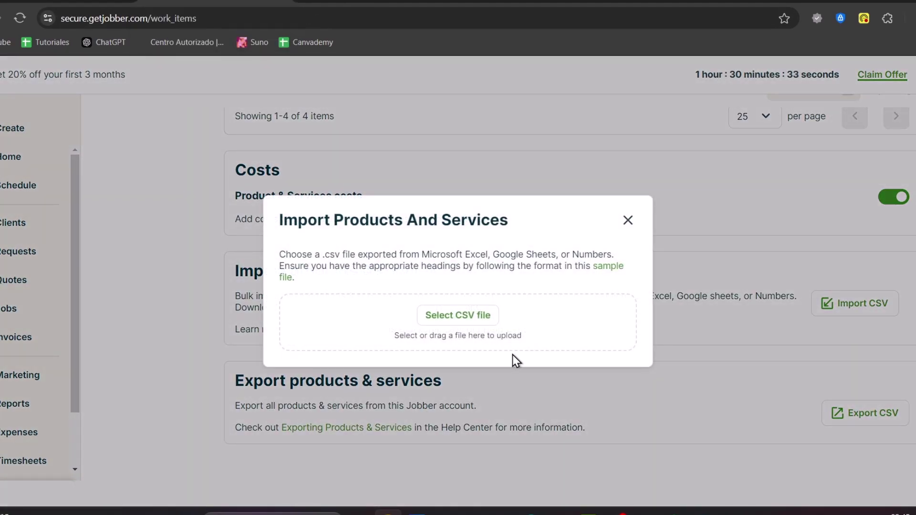
pyautogui.click(629, 222)
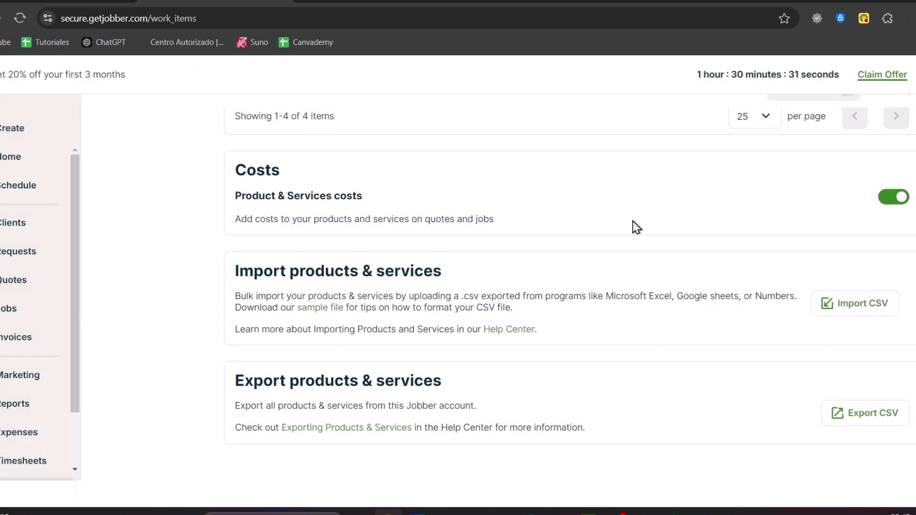
pyautogui.moveTo(350, 268); pyautogui.dragTo(522, 297)
pyautogui.click(551, 356)
pyautogui.scroll(10, 552, 356)
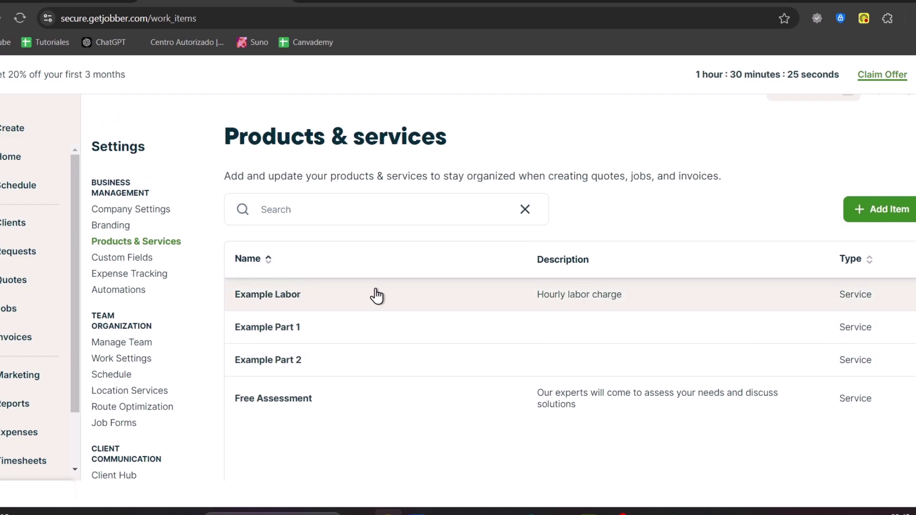
# - Give the Example Labor item a cost of $3.00
pyautogui.click(629, 301)
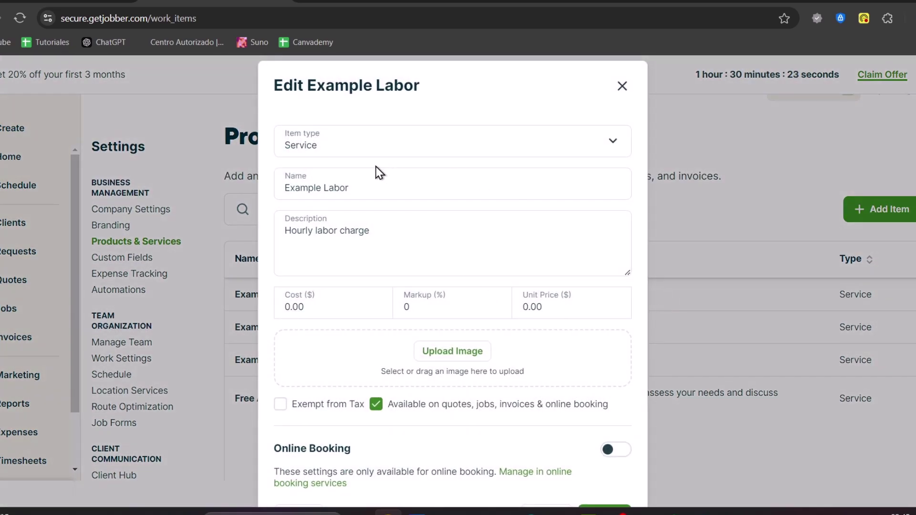
pyautogui.scroll(-1, 446, 256)
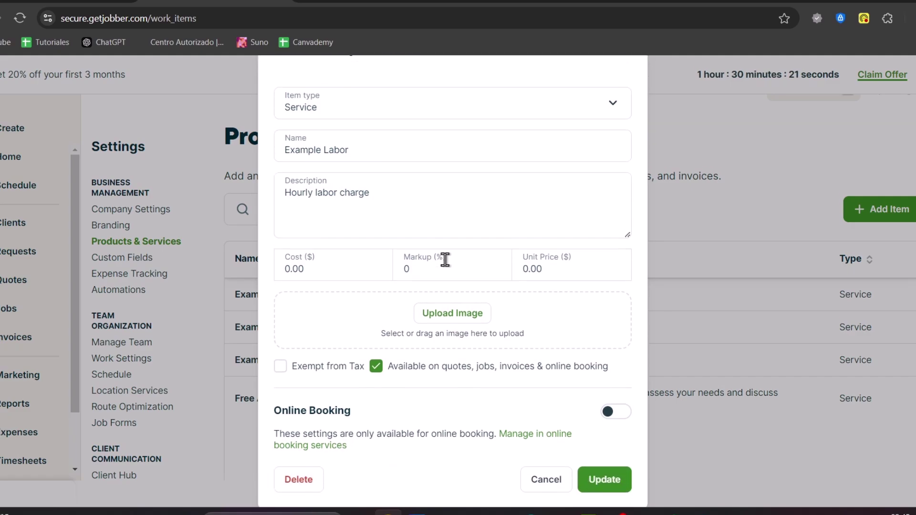
pyautogui.click(380, 255)
pyautogui.write('3')
pyautogui.click(451, 228)
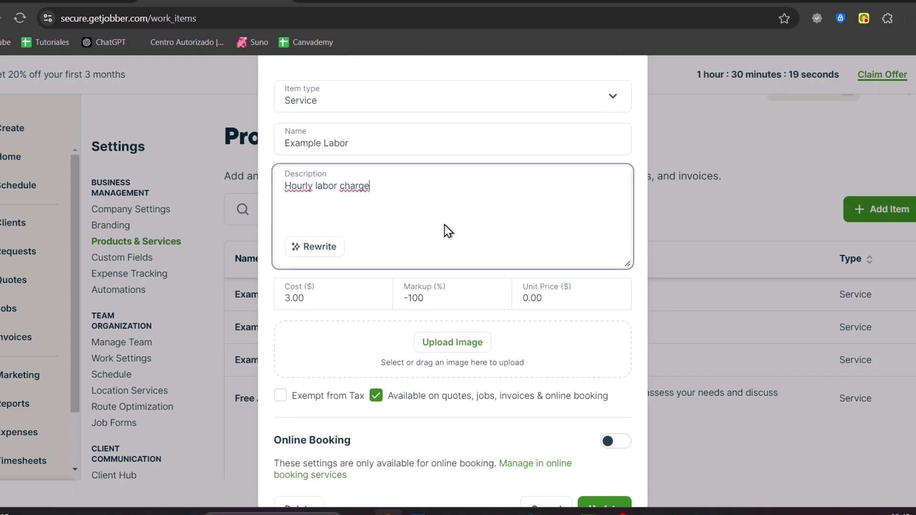
pyautogui.click(581, 316)
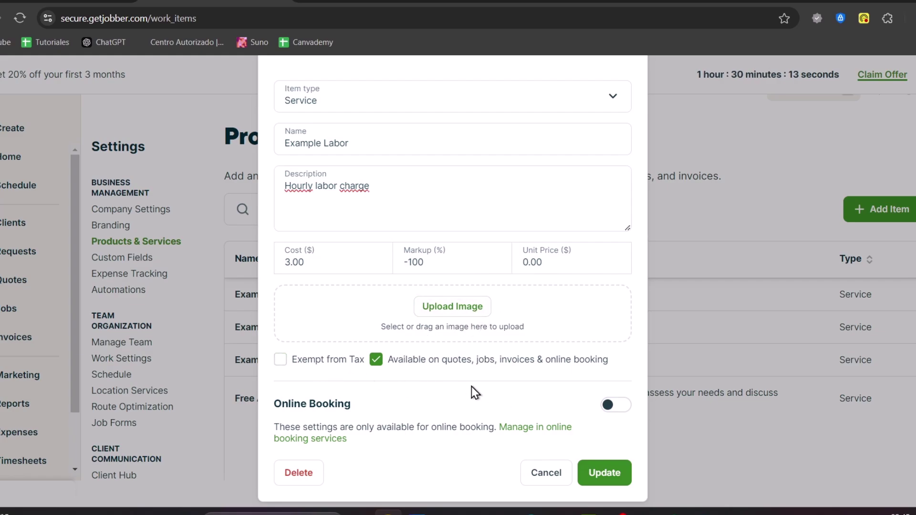
# - Enable online booking for Example Labor as a Job lasting 1h 30m and save it
pyautogui.click(616, 405)
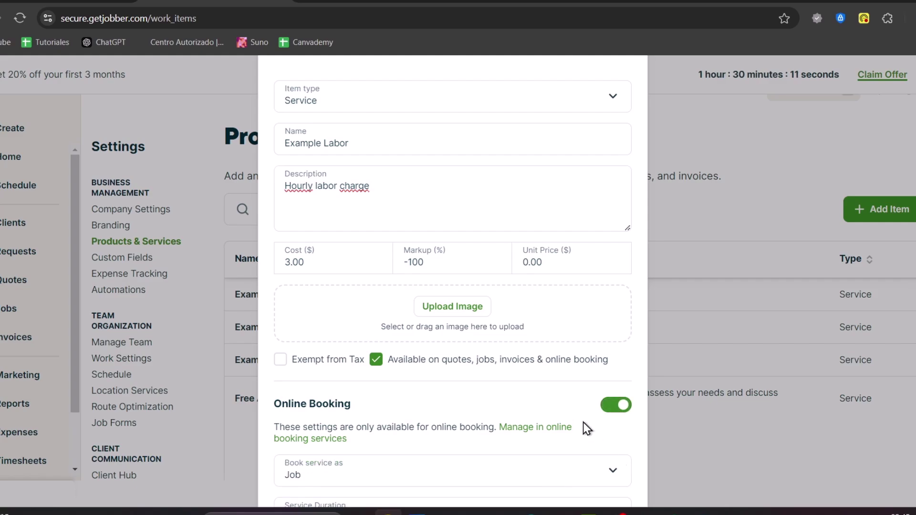
pyautogui.scroll(-3, 529, 374)
pyautogui.click(478, 339)
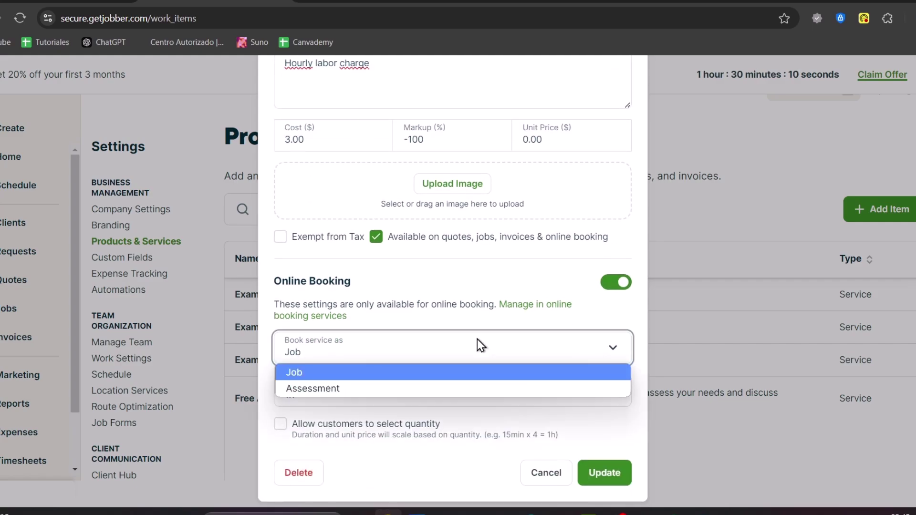
pyautogui.click(444, 374)
pyautogui.click(430, 395)
pyautogui.click(399, 125)
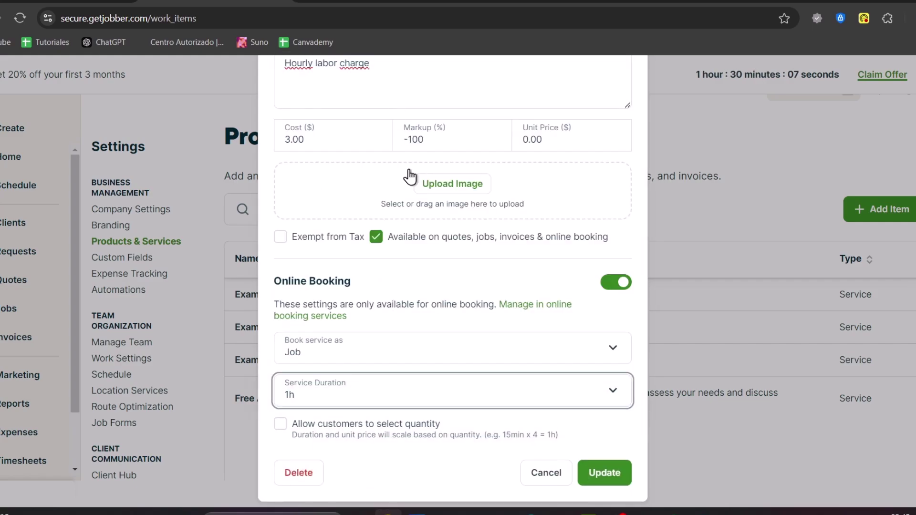
pyautogui.click(604, 472)
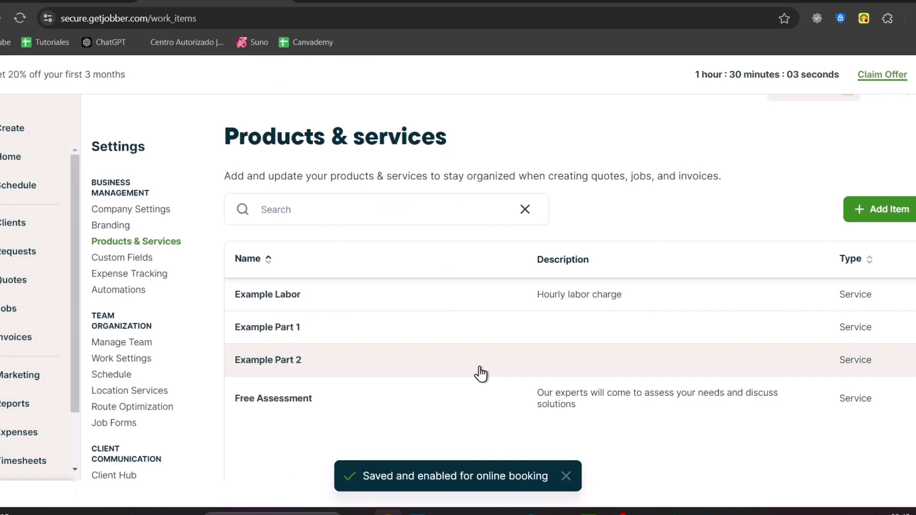
pyautogui.scroll(-7, 507, 370)
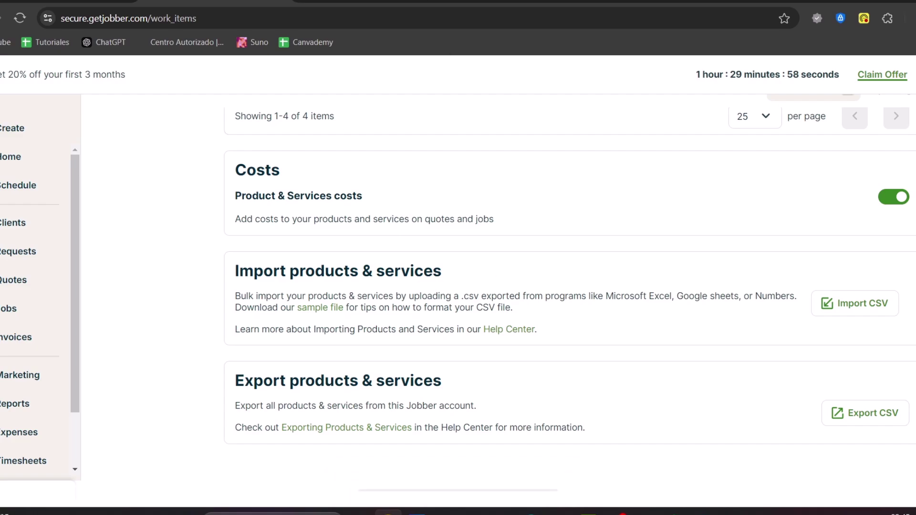
# - Add Example Labor to the new quote as a line item with a $4.00 unit price
pyautogui.hotkey('alt', 'Left')
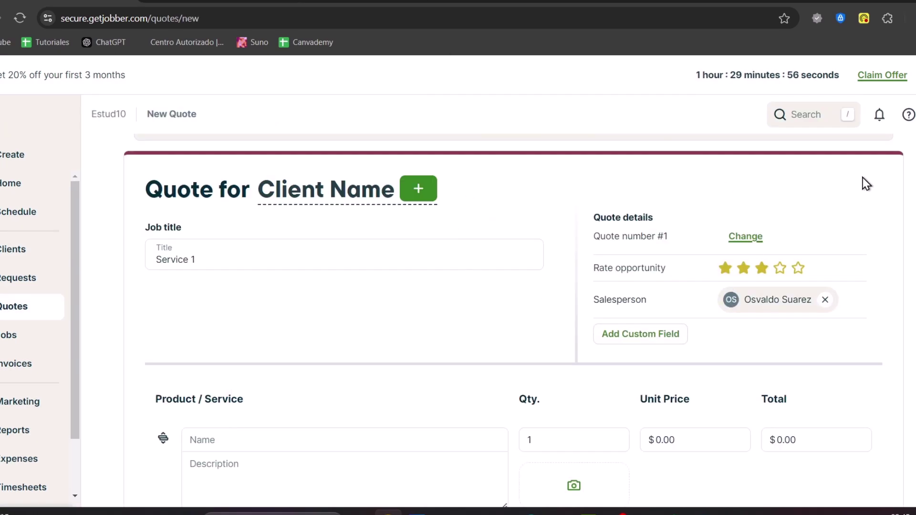
pyautogui.scroll(-5, 861, 182)
pyautogui.click(258, 233)
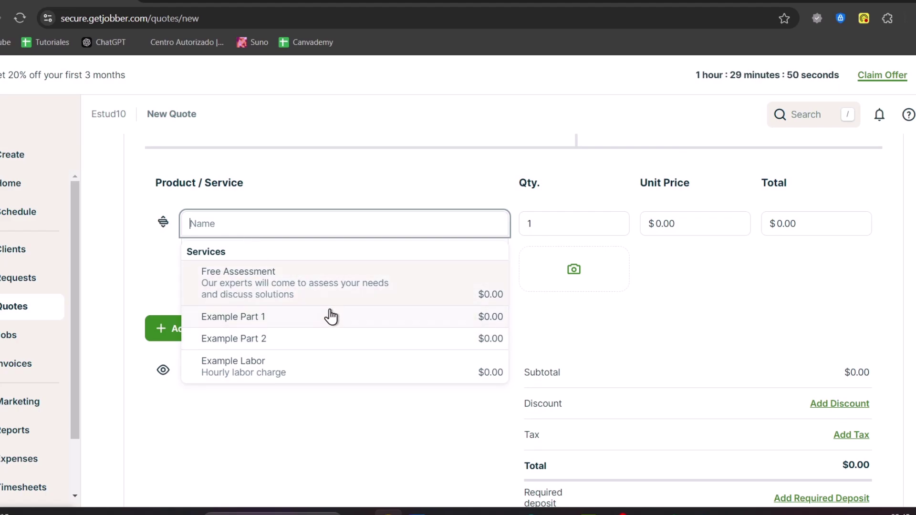
pyautogui.click(343, 368)
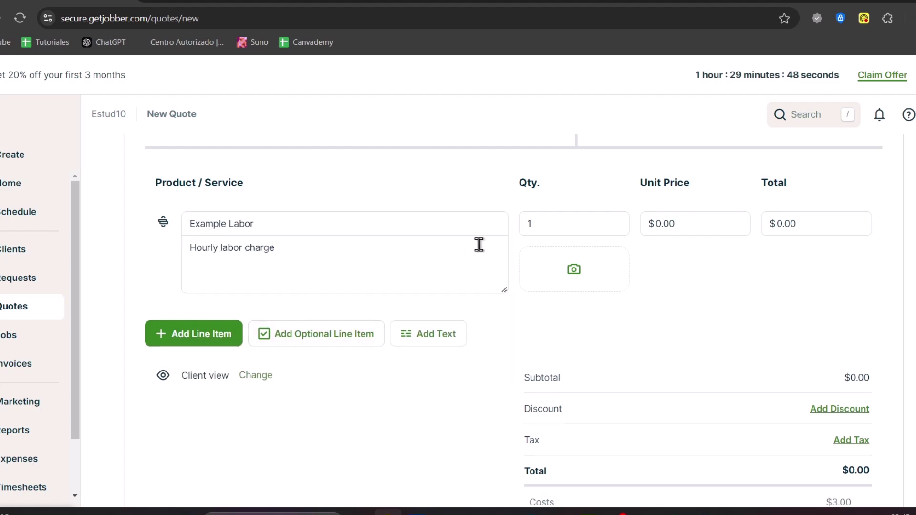
pyautogui.click(670, 224)
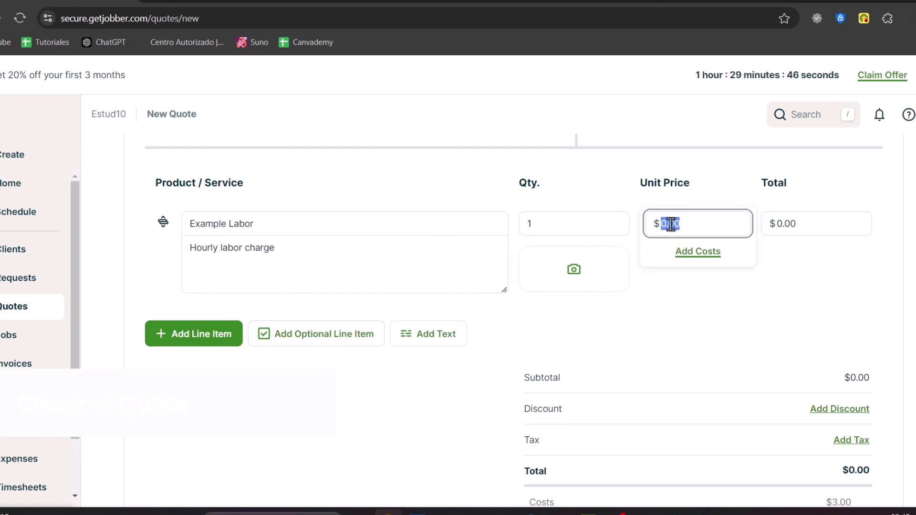
pyautogui.write('4')
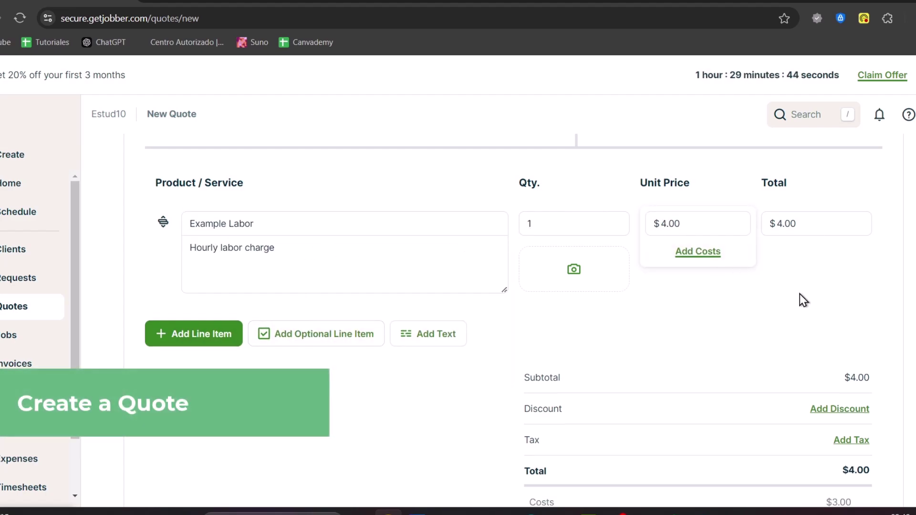
# - Review the $4.00 quote total, $3.00 costs, 25% margin and the client message area
pyautogui.scroll(-4, 528, 298)
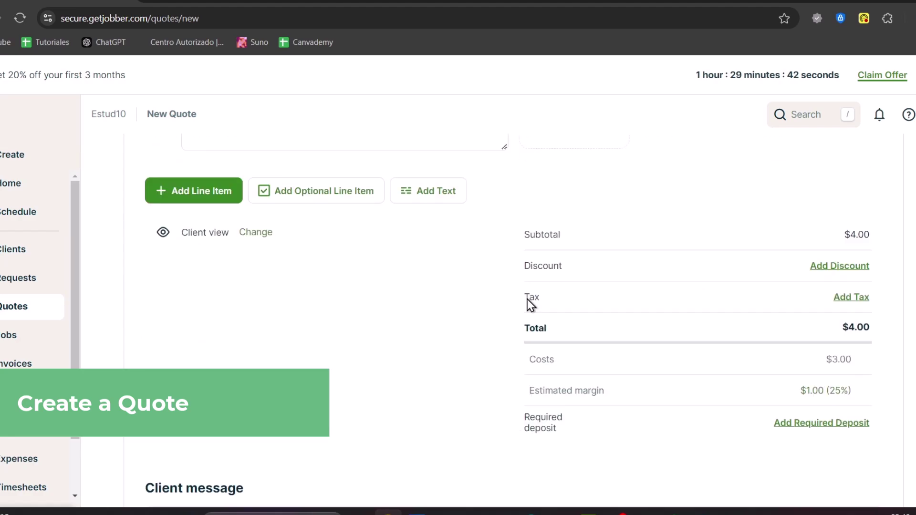
pyautogui.scroll(4, 323, 227)
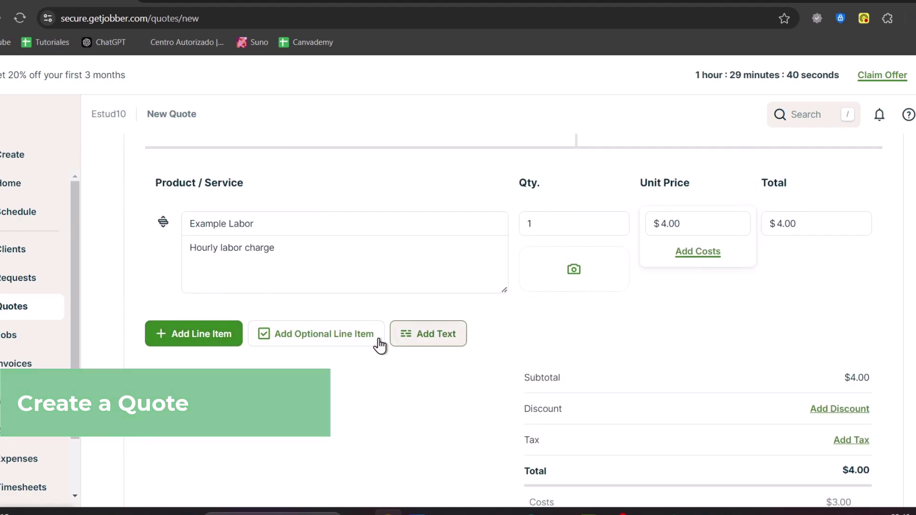
pyautogui.scroll(-4, 678, 393)
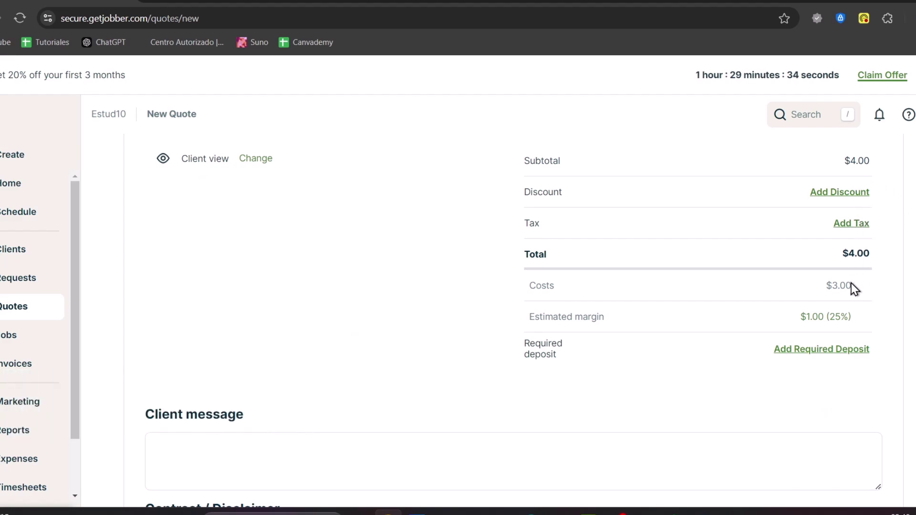
pyautogui.scroll(-5, 801, 342)
pyautogui.click(285, 259)
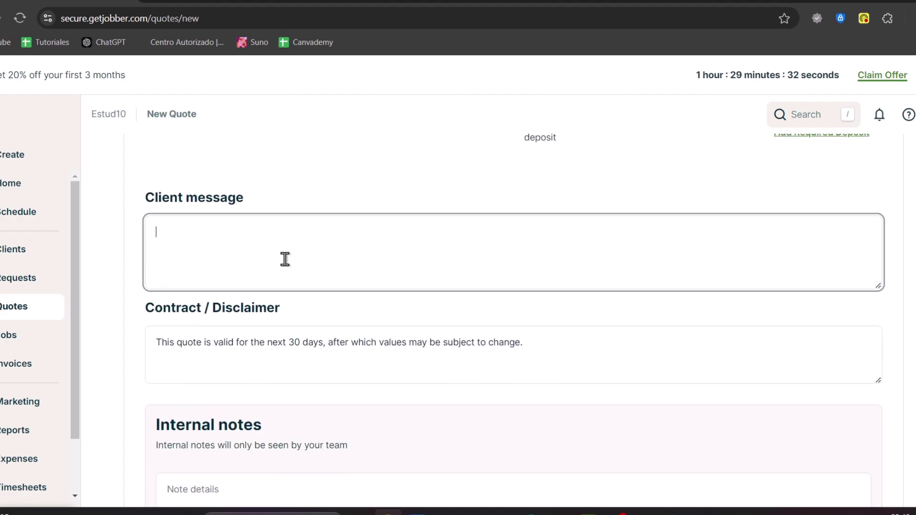
pyautogui.scroll(-5, 329, 363)
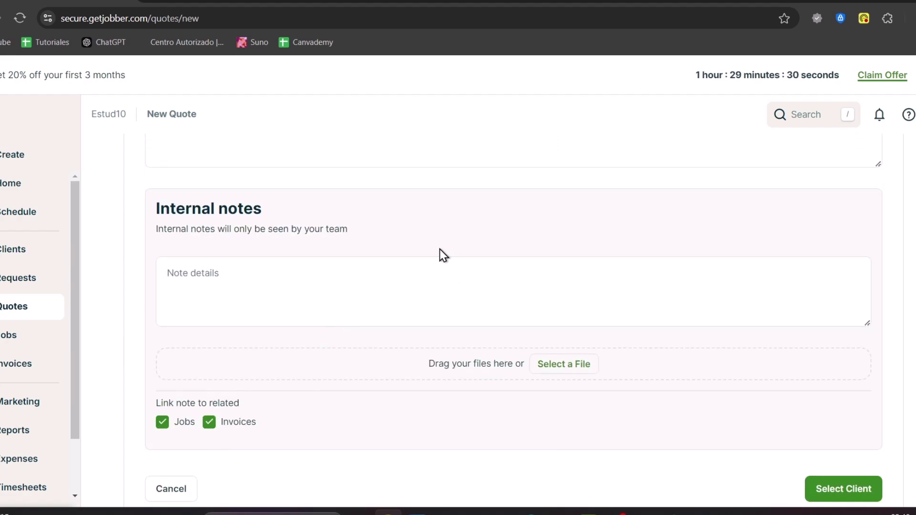
pyautogui.scroll(-1, 389, 268)
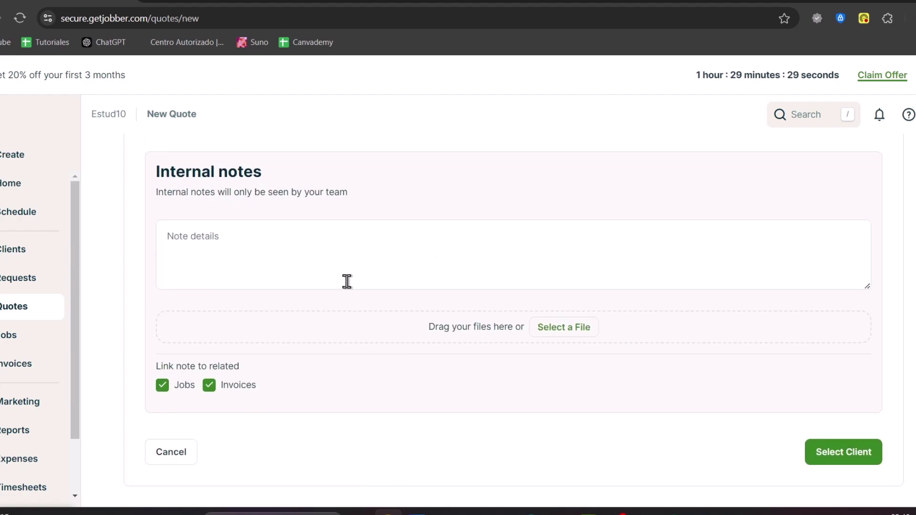
# - Attach the template client and create their property from the first 'Prop' address suggestion
pyautogui.click(837, 450)
pyautogui.click(383, 251)
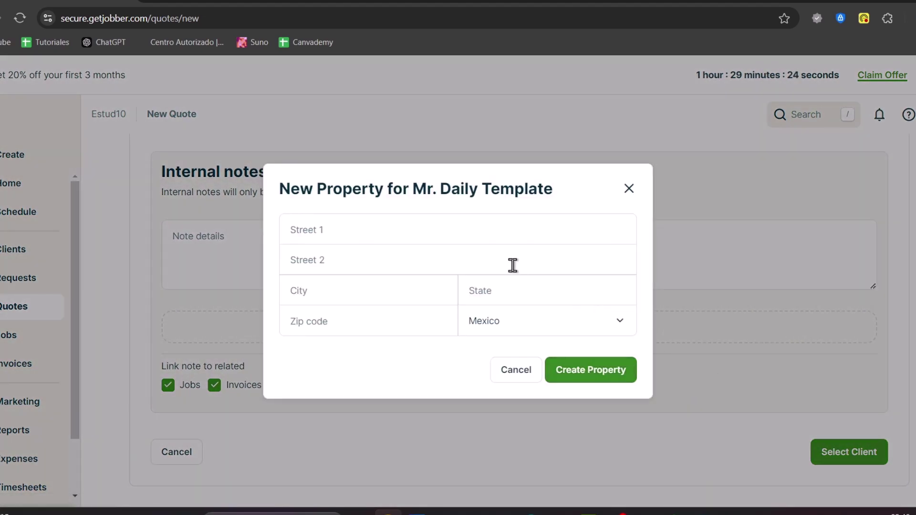
pyautogui.click(400, 229)
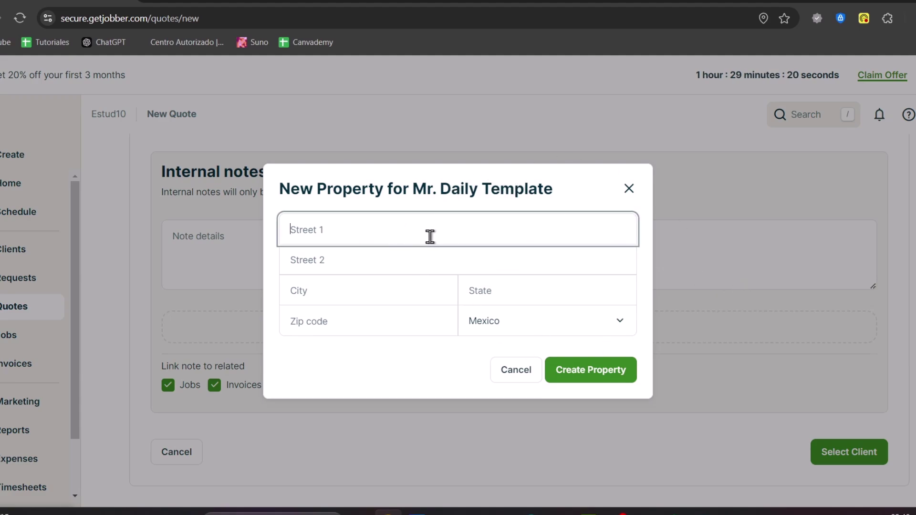
pyautogui.write('Prop')
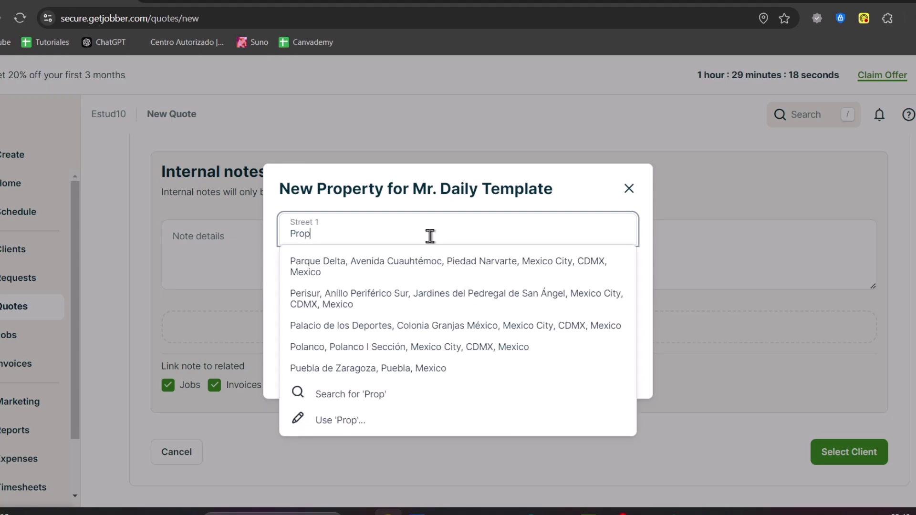
pyautogui.click(446, 270)
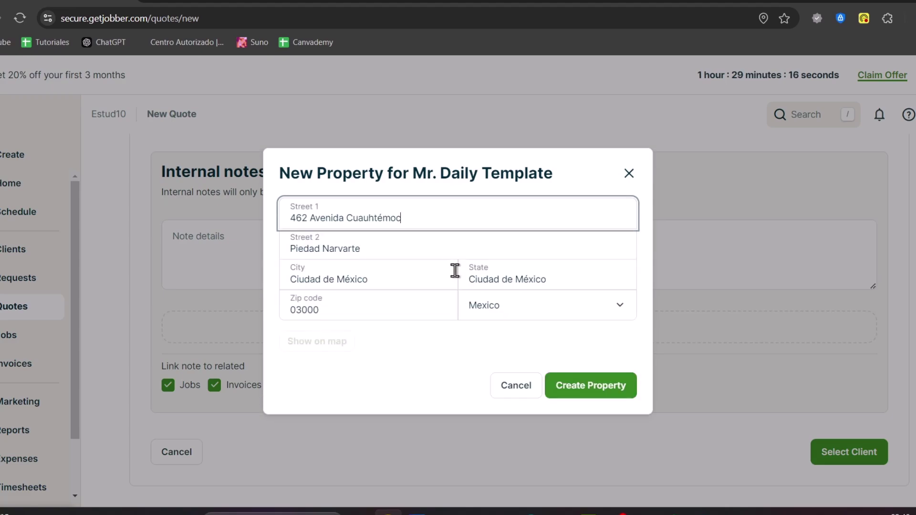
pyautogui.click(593, 398)
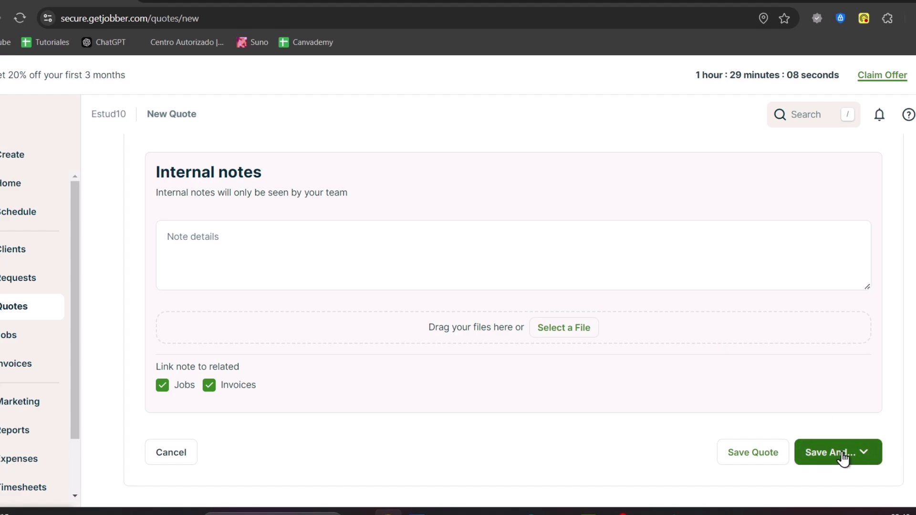
# - Save the quote and convert it into job #1, titled Service 1
pyautogui.click(868, 459)
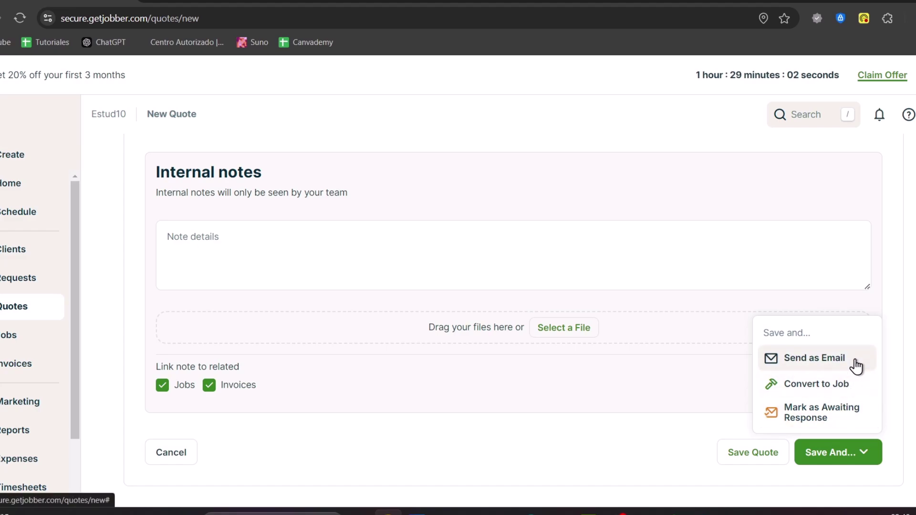
pyautogui.click(830, 382)
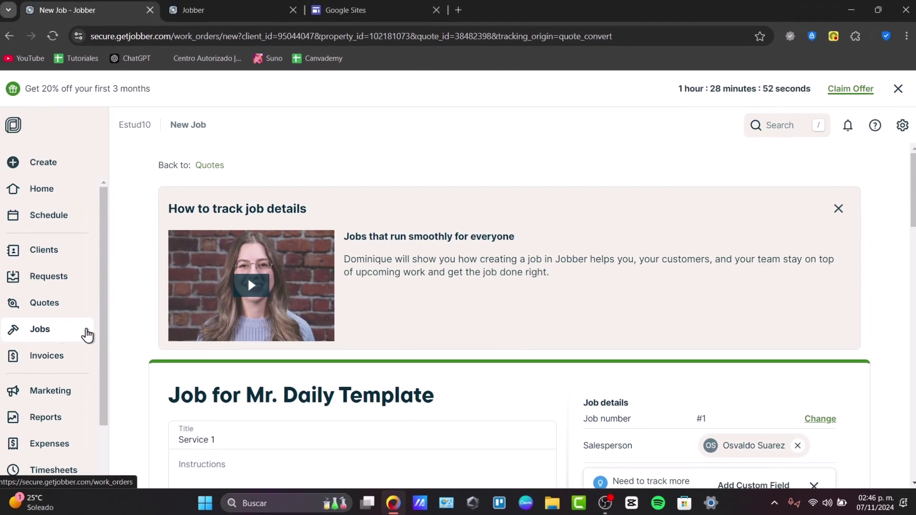
# - Set the job type to Recurring Job, repeating weekly on Thursdays from Nov 07, 2024
pyautogui.scroll(-4, 867, 306)
pyautogui.scroll(4, 867, 307)
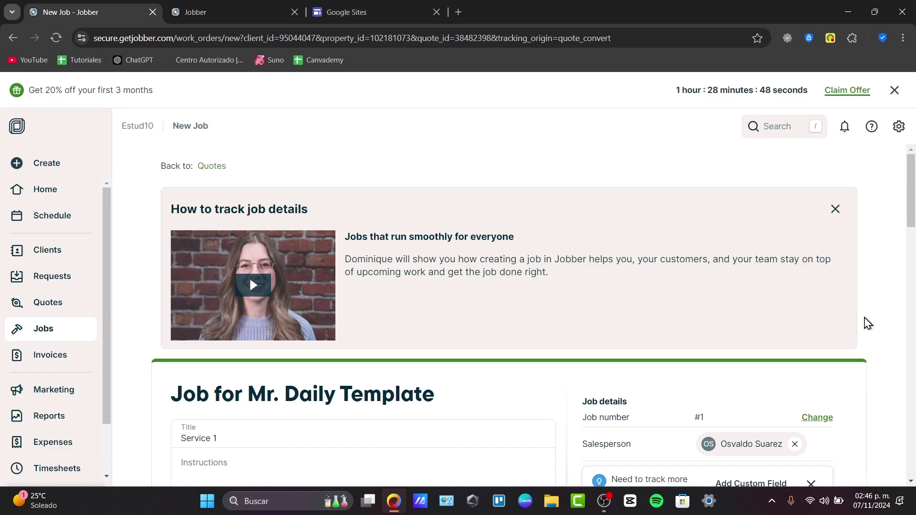
pyautogui.scroll(-4, 866, 324)
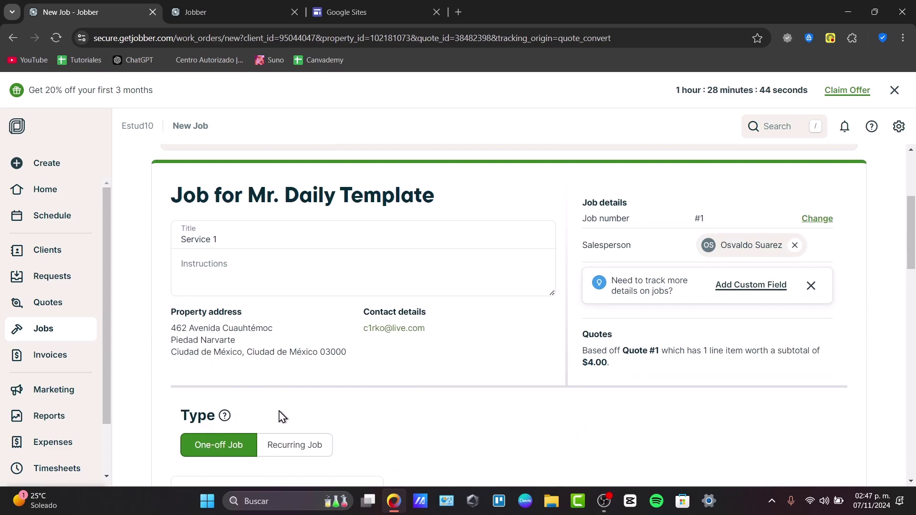
pyautogui.scroll(-4, 558, 378)
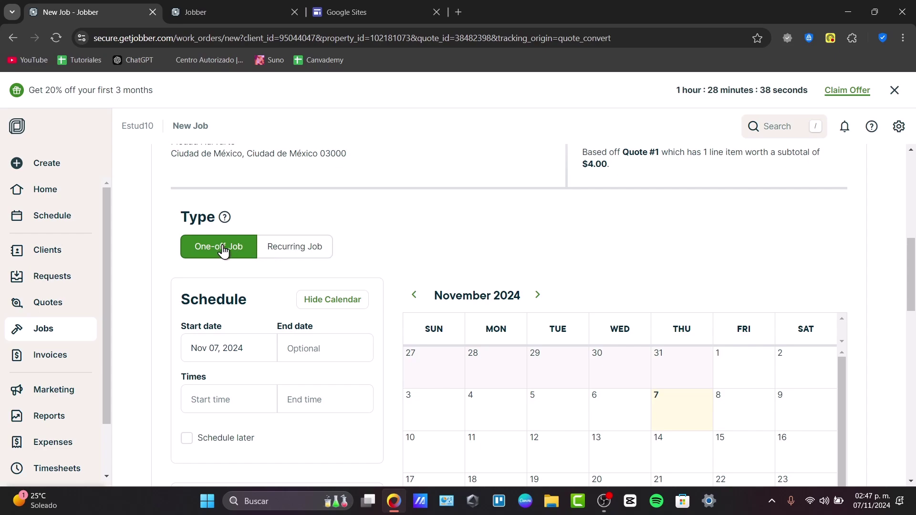
pyautogui.click(268, 260)
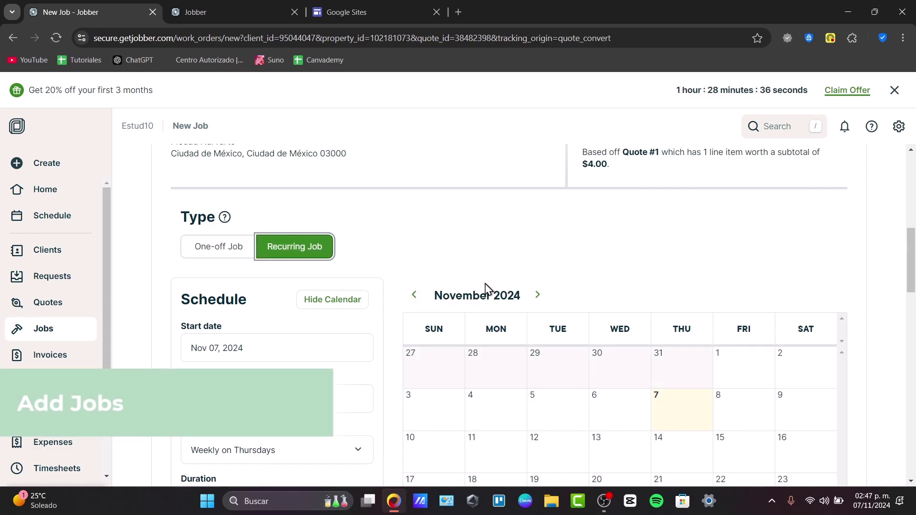
pyautogui.scroll(3, 486, 289)
pyautogui.scroll(5, 486, 289)
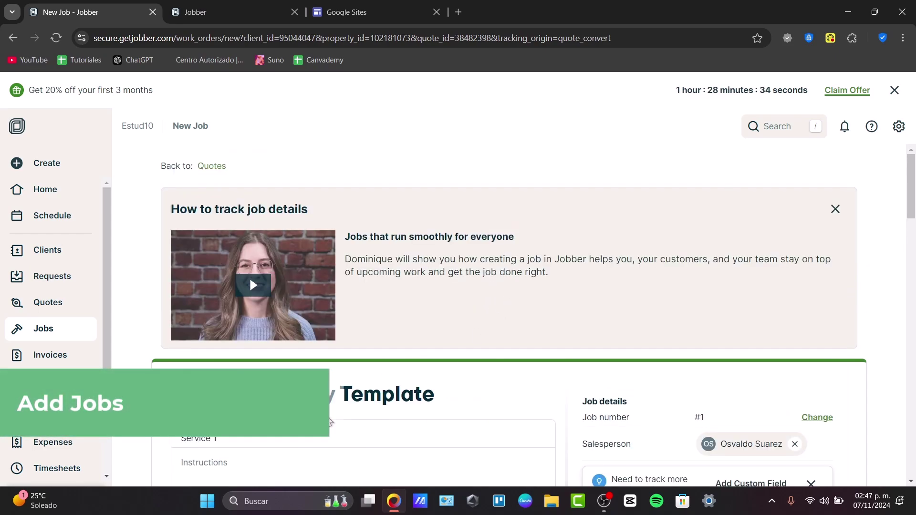
pyautogui.moveTo(285, 394); pyautogui.dragTo(459, 407)
pyautogui.scroll(-4, 459, 407)
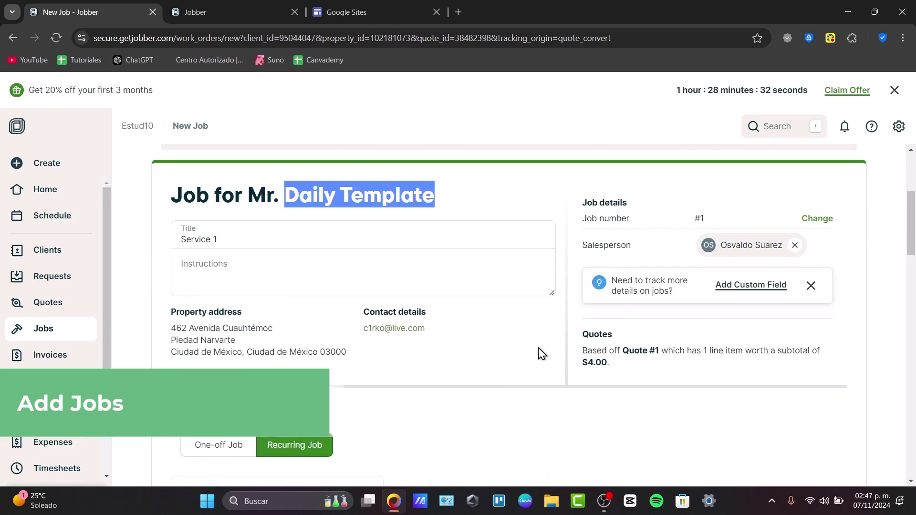
pyautogui.click(526, 260)
pyautogui.scroll(-4, 618, 379)
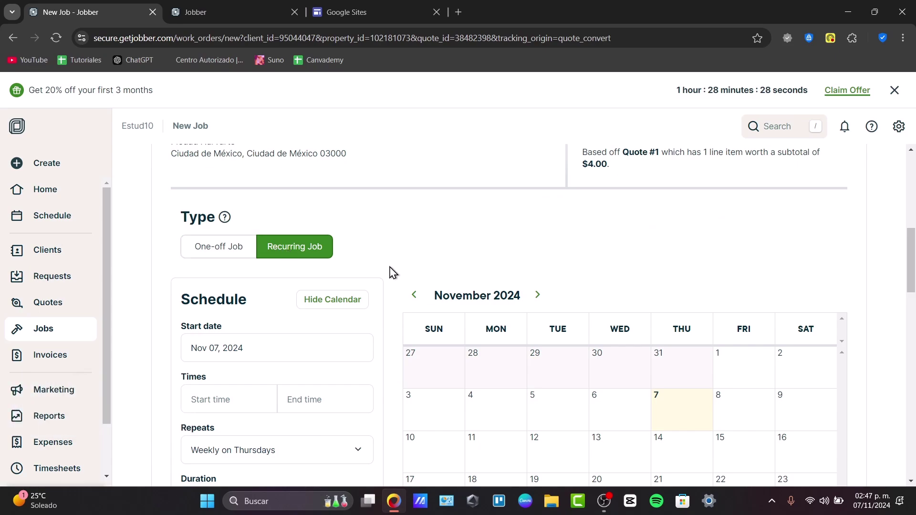
# - Set the recurring visit times to 3:00PM–5:00PM
pyautogui.scroll(-4, 298, 346)
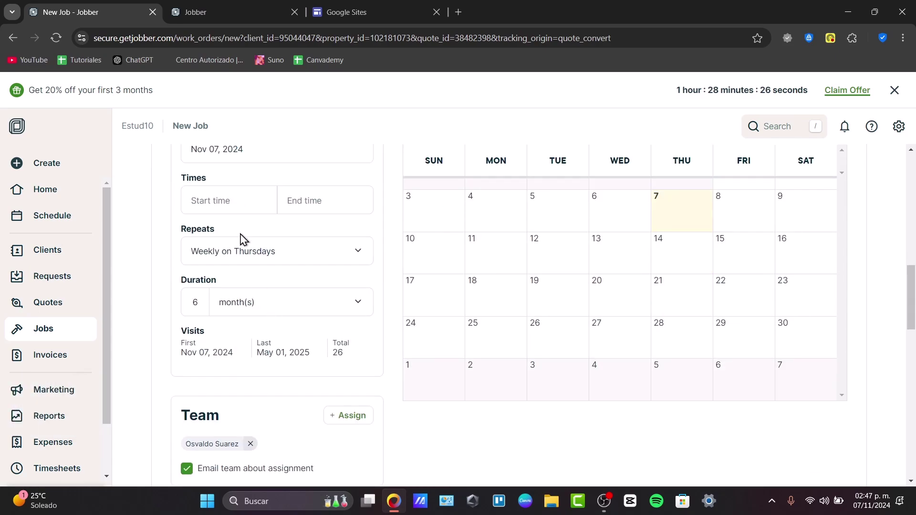
pyautogui.click(231, 199)
pyautogui.click(307, 204)
pyautogui.click(245, 208)
pyautogui.write('3:00PM')
pyautogui.click(294, 208)
pyautogui.write('5:00PM')
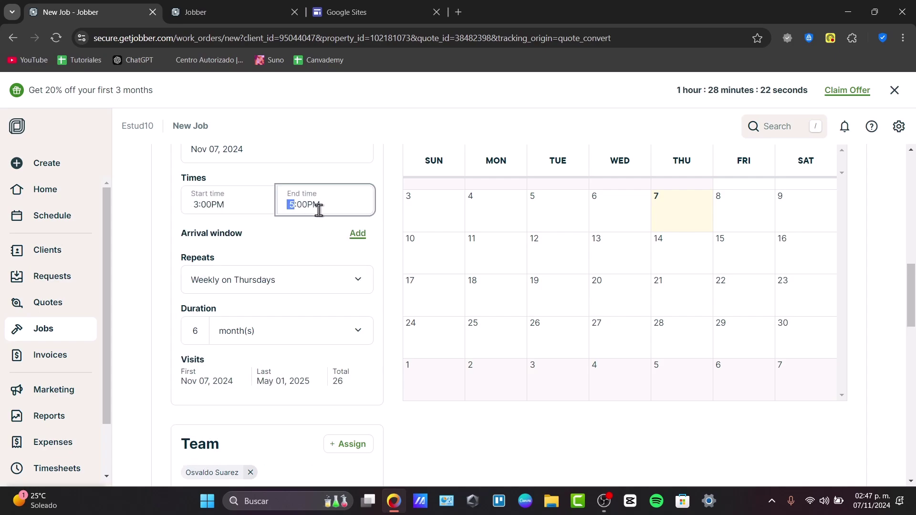
pyautogui.click(285, 253)
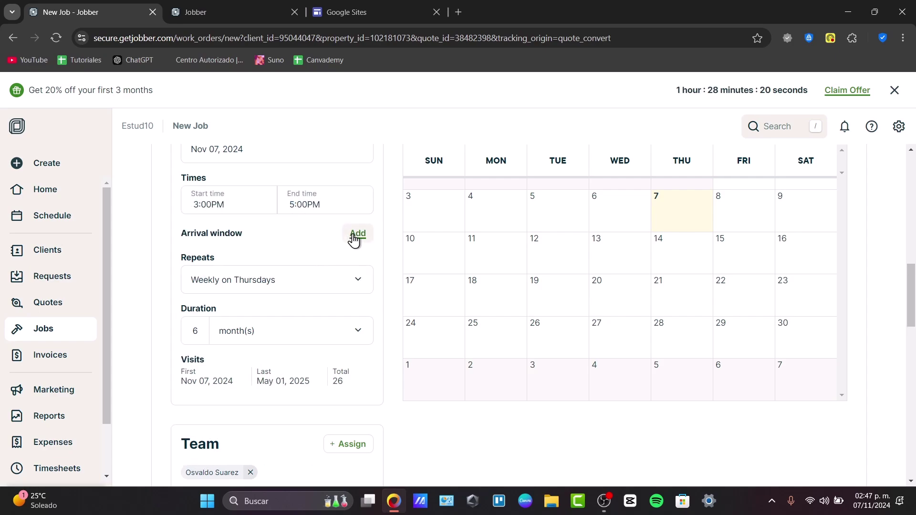
# - Keep weekly Thursday repeats and change the duration to 2 months, giving 9 visits through Jan 02, 2025
pyautogui.click(299, 281)
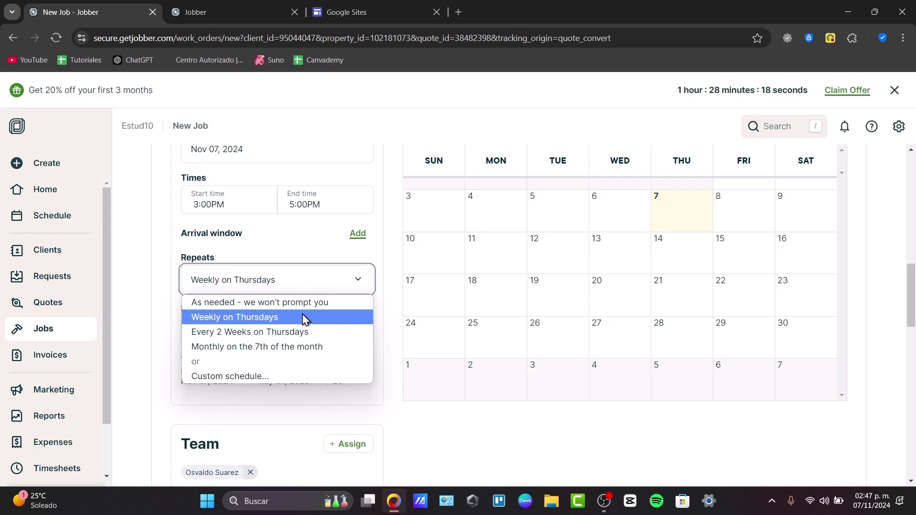
pyautogui.press('Escape')
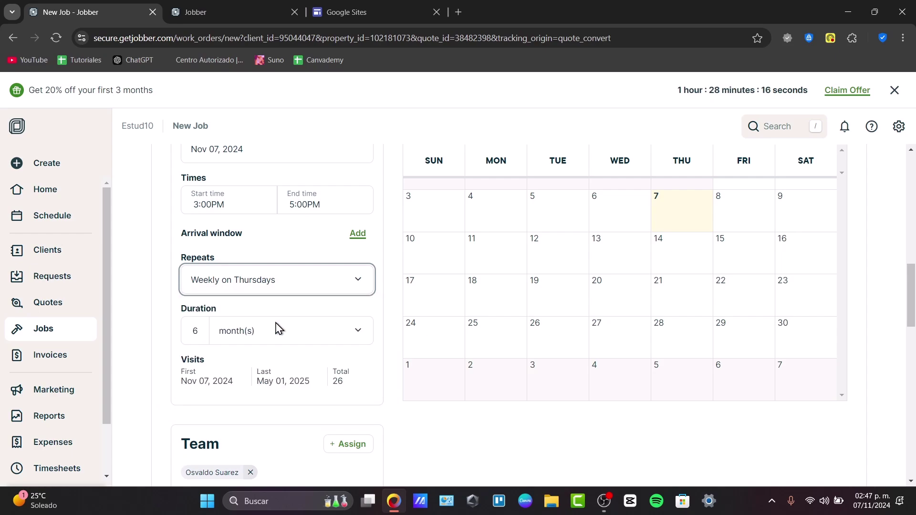
pyautogui.click(234, 331)
pyautogui.click(198, 328)
pyautogui.doubleClick(197, 328)
pyautogui.write('2')
pyautogui.click(281, 309)
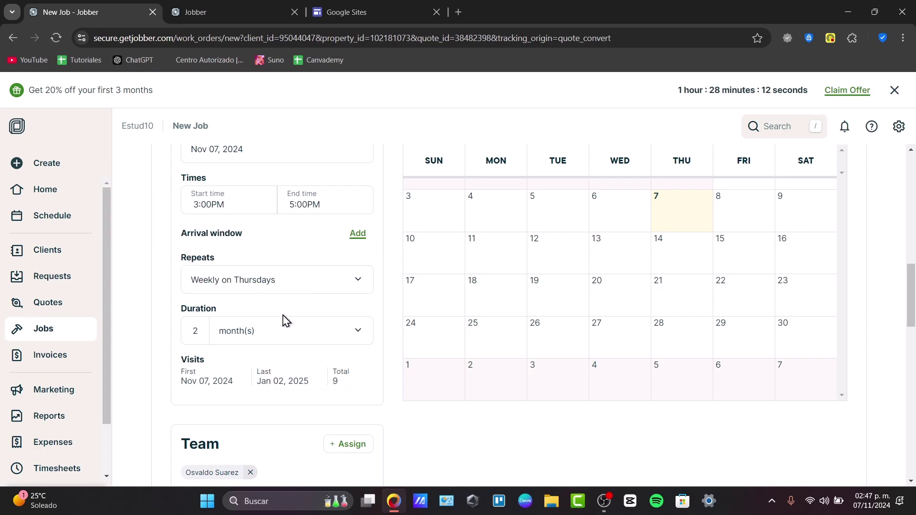
pyautogui.moveTo(339, 385); pyautogui.dragTo(325, 387)
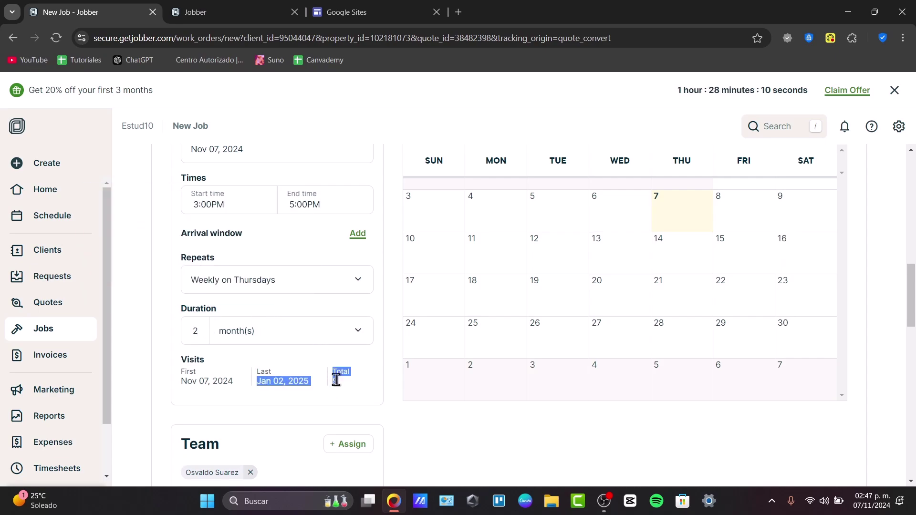
pyautogui.click(381, 379)
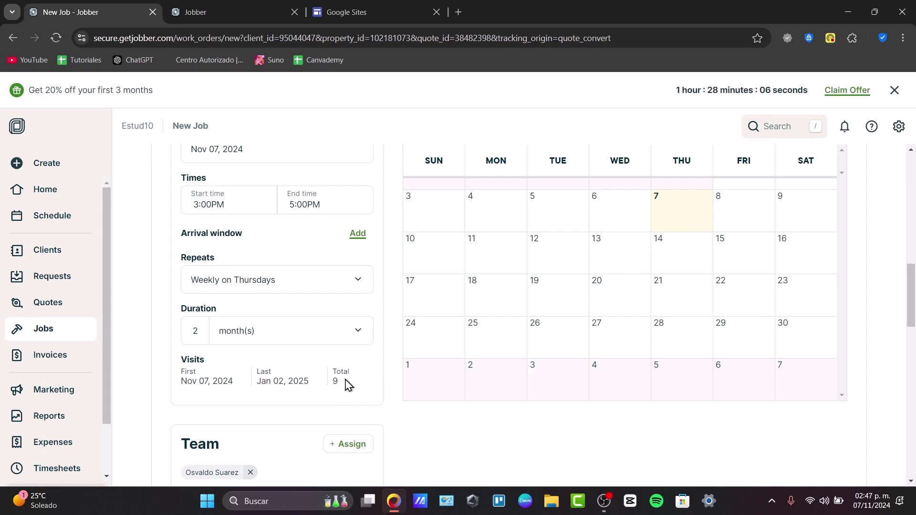
pyautogui.moveTo(344, 374); pyautogui.dragTo(184, 360)
pyautogui.click(251, 396)
pyautogui.moveTo(321, 387); pyautogui.dragTo(334, 377)
# - Switch invoicing to Fixed price, then back to Per visit
pyautogui.scroll(-4, 330, 430)
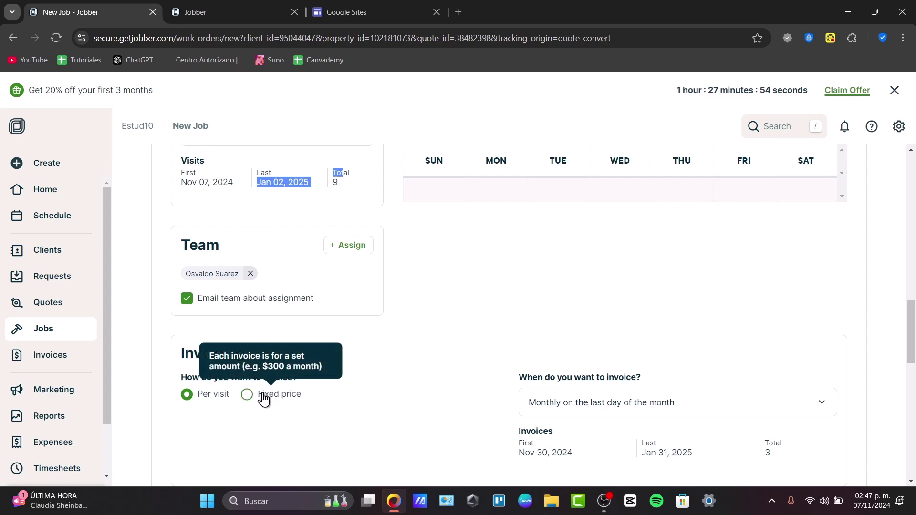
pyautogui.scroll(-4, 329, 402)
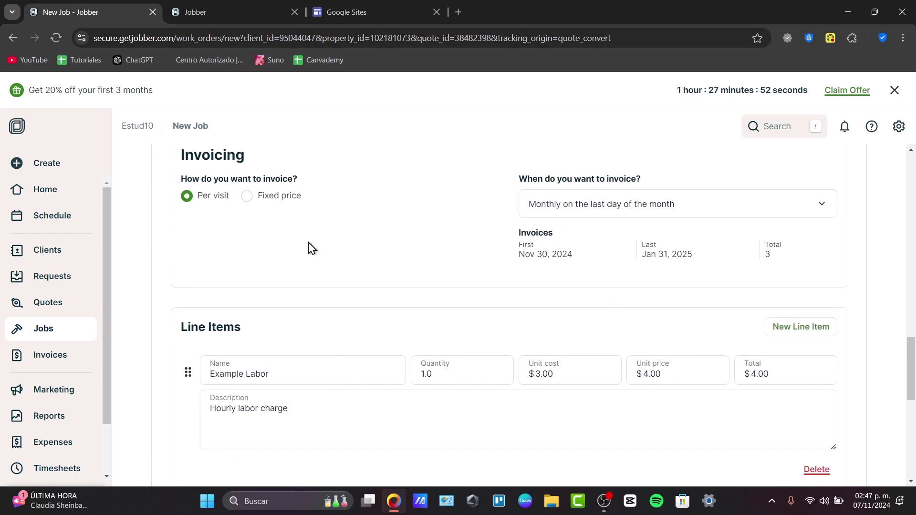
pyautogui.click(253, 203)
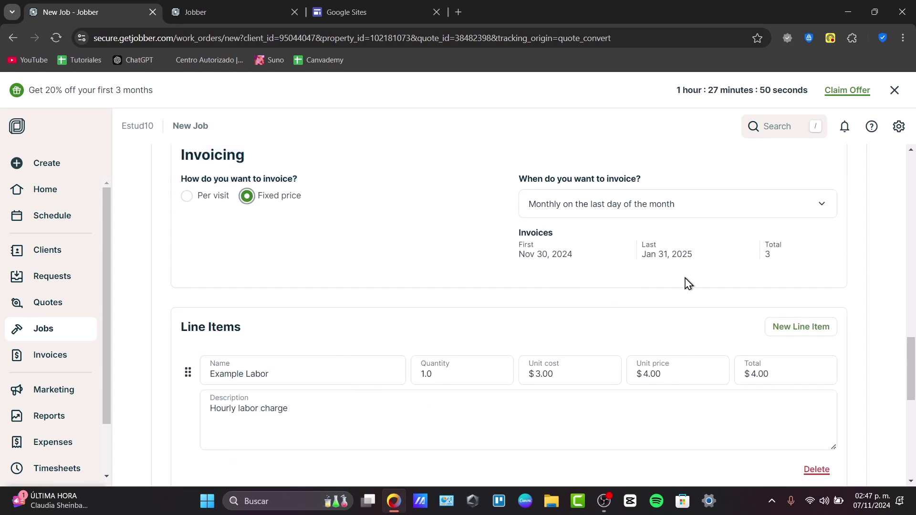
pyautogui.scroll(-4, 480, 352)
pyautogui.scroll(4, 805, 315)
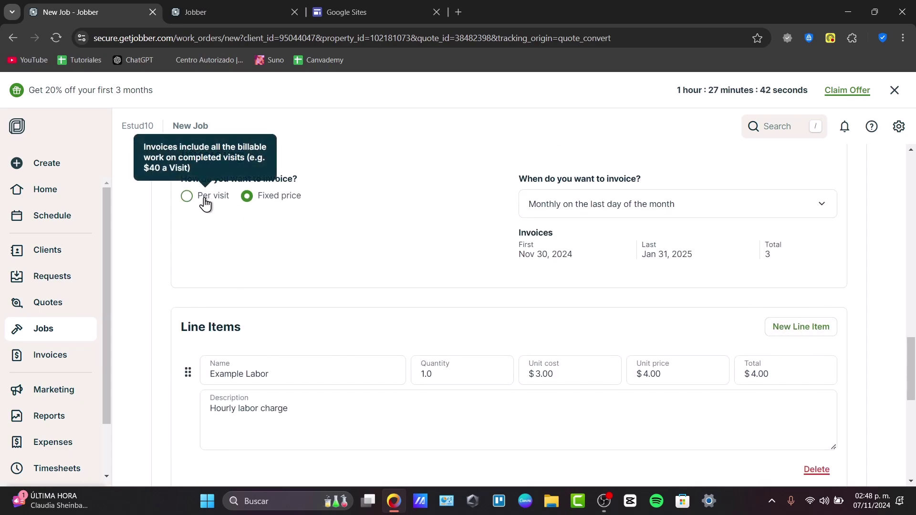
pyautogui.click(203, 198)
# - Save the $36.00 recurring job to open its job #1 details page
pyautogui.scroll(-1, 719, 399)
pyautogui.scroll(-8, 720, 396)
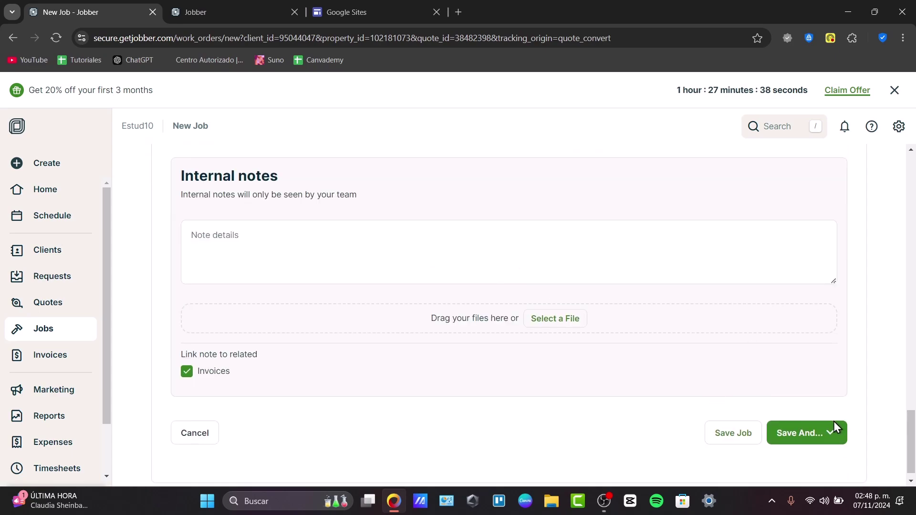
pyautogui.click(835, 429)
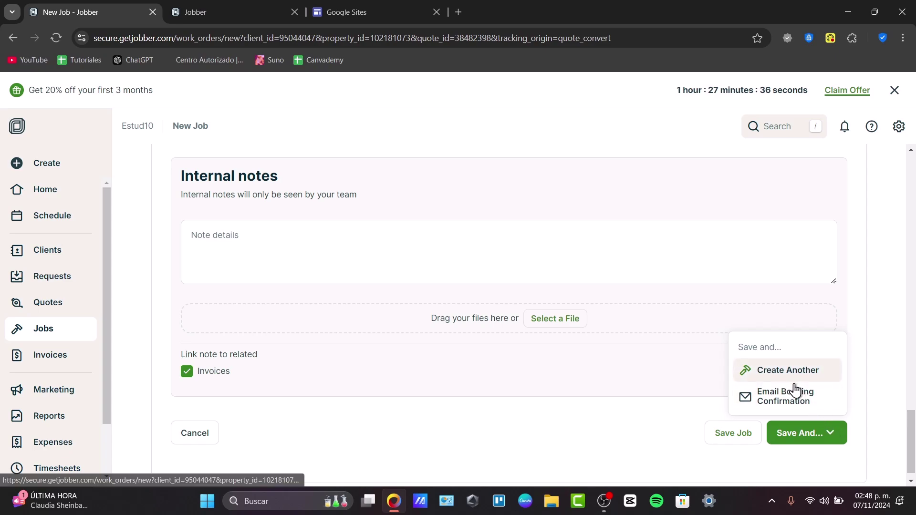
pyautogui.click(716, 437)
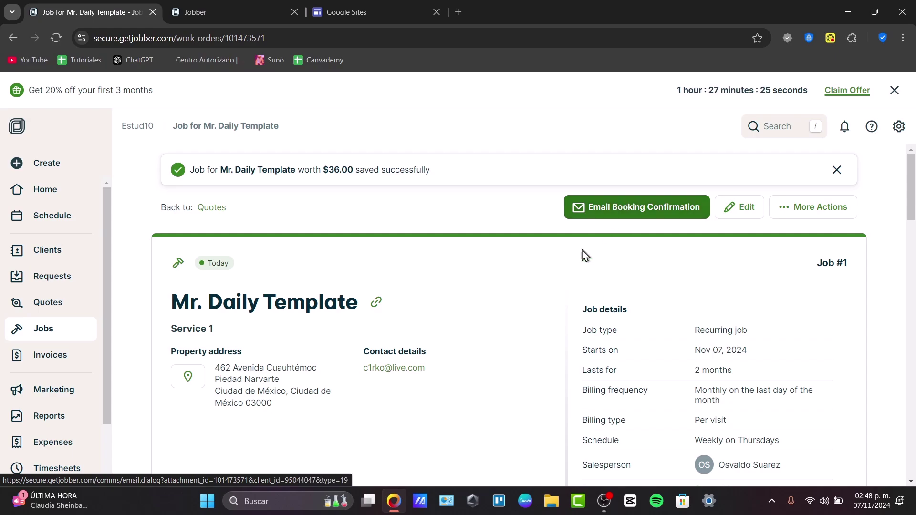
pyautogui.scroll(-2, 915, 215)
pyautogui.moveTo(915, 215); pyautogui.dragTo(869, 185)
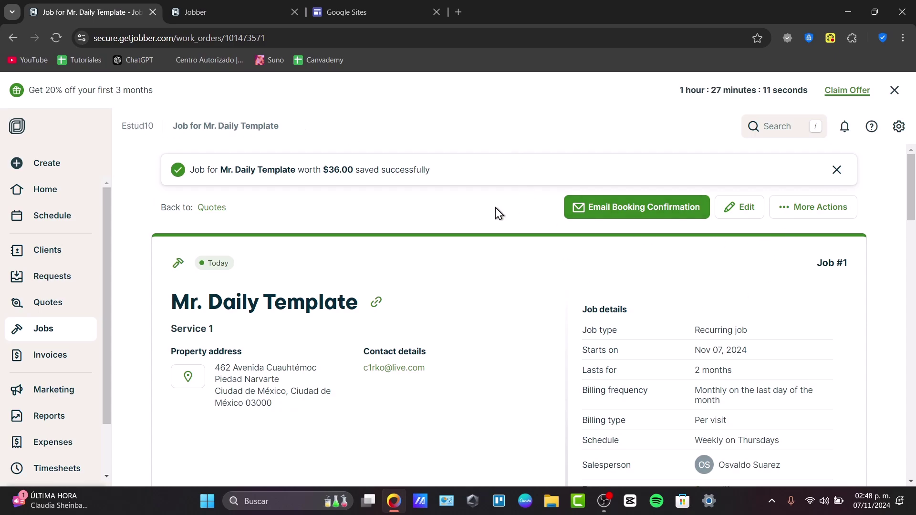
# - Open the November 2024 schedule and inspect the Nov 30 job #1 invoice reminder details
pyautogui.click(47, 220)
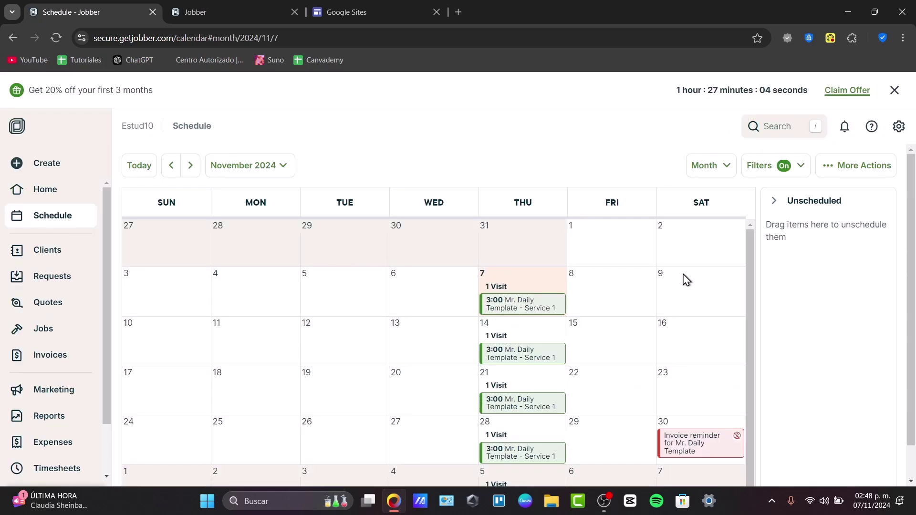
pyautogui.scroll(-1, 757, 265)
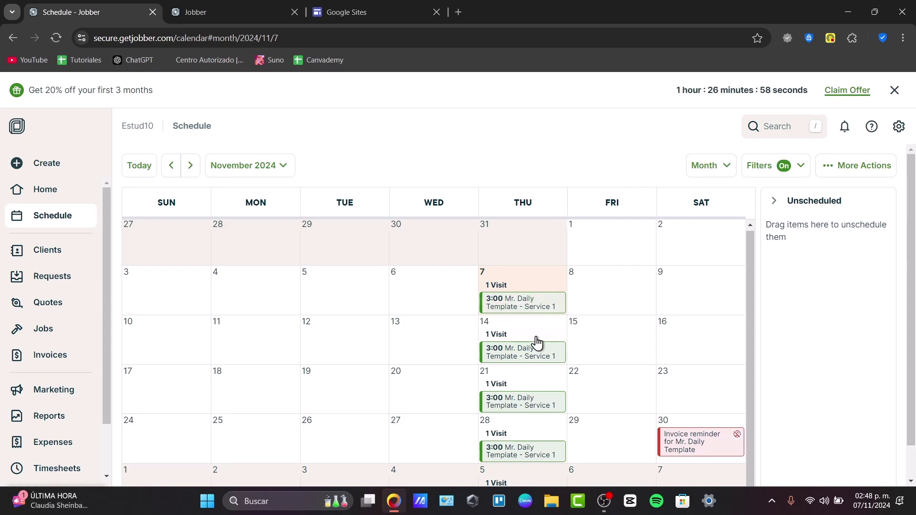
pyautogui.click(700, 448)
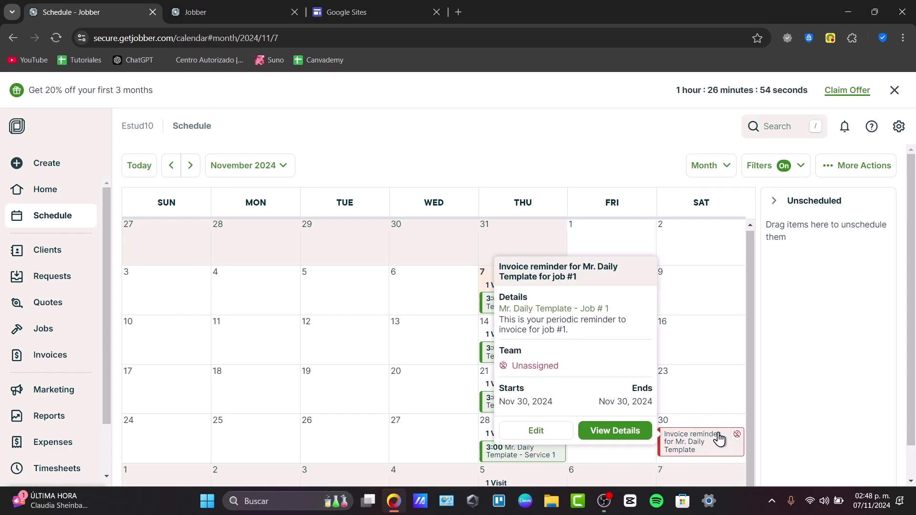
pyautogui.click(690, 453)
pyautogui.click(711, 448)
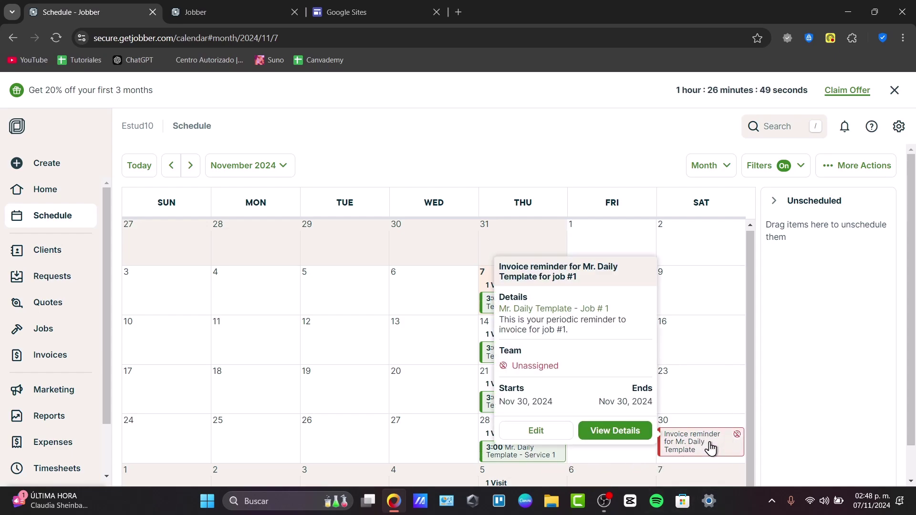
pyautogui.moveTo(546, 320); pyautogui.dragTo(592, 333)
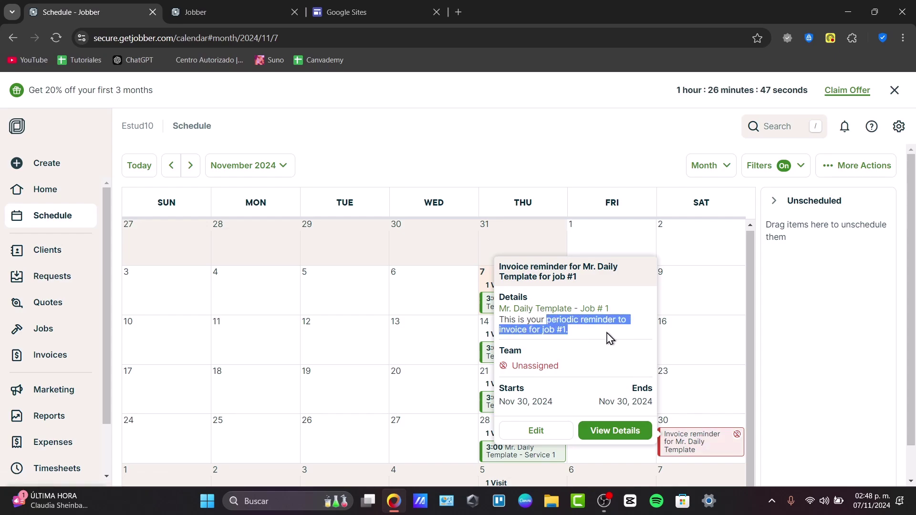
pyautogui.click(767, 400)
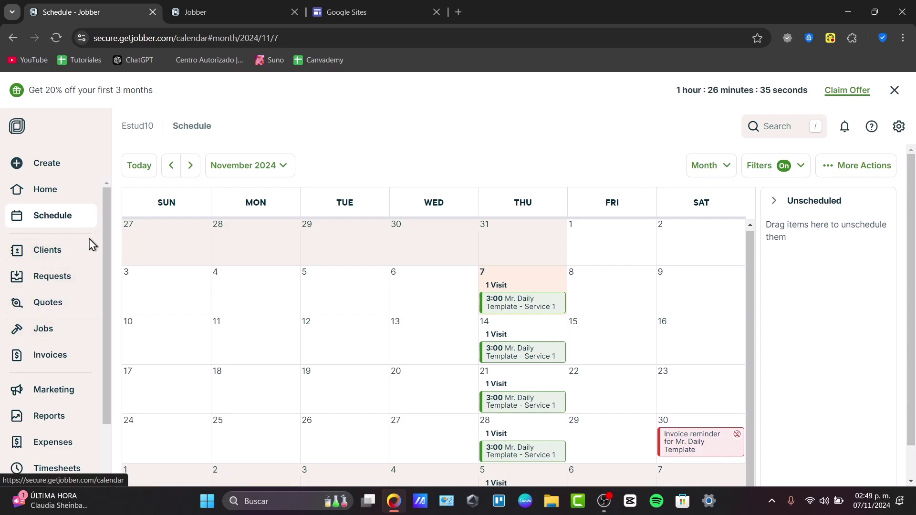
# - Open Marketing, dismiss the lead-tracking tip, and scroll down to Top performing sources and Website
pyautogui.click(77, 397)
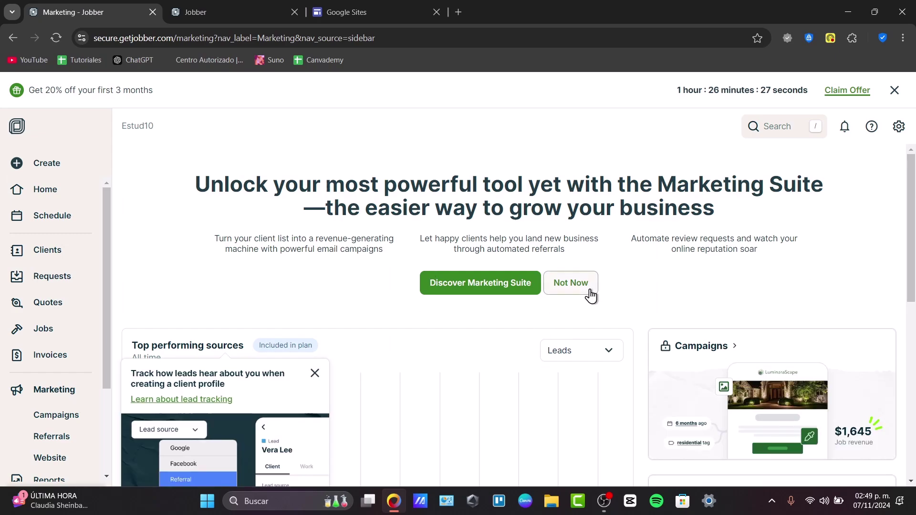
pyautogui.scroll(-4, 440, 232)
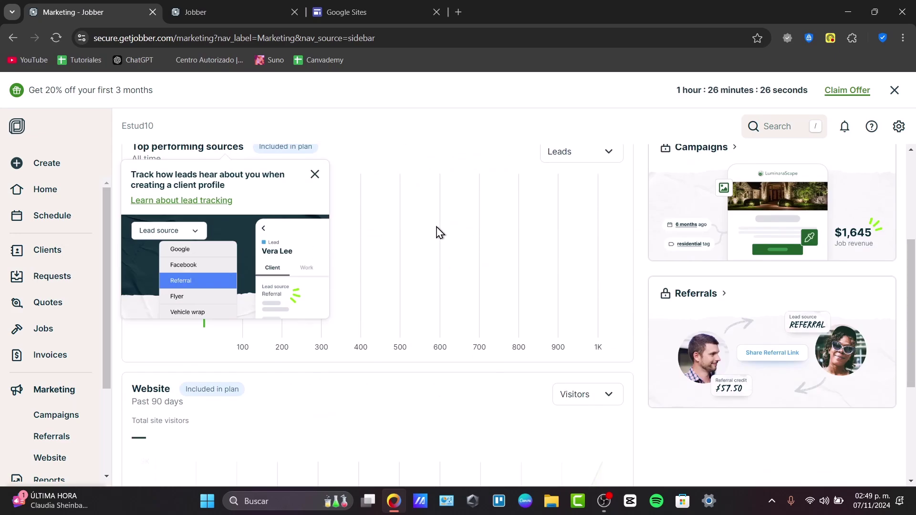
pyautogui.click(315, 174)
pyautogui.scroll(1, 415, 279)
pyautogui.scroll(3, 415, 279)
pyautogui.scroll(-4, 317, 236)
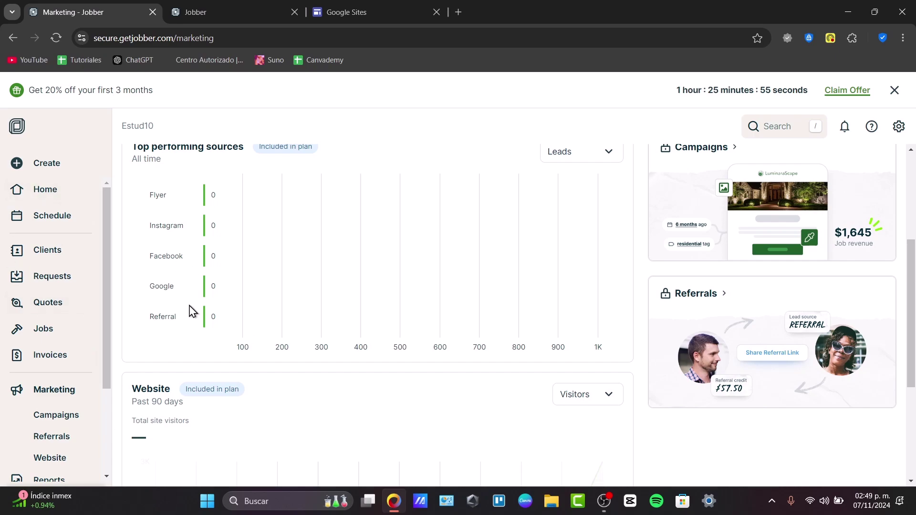
pyautogui.scroll(-1, 109, 404)
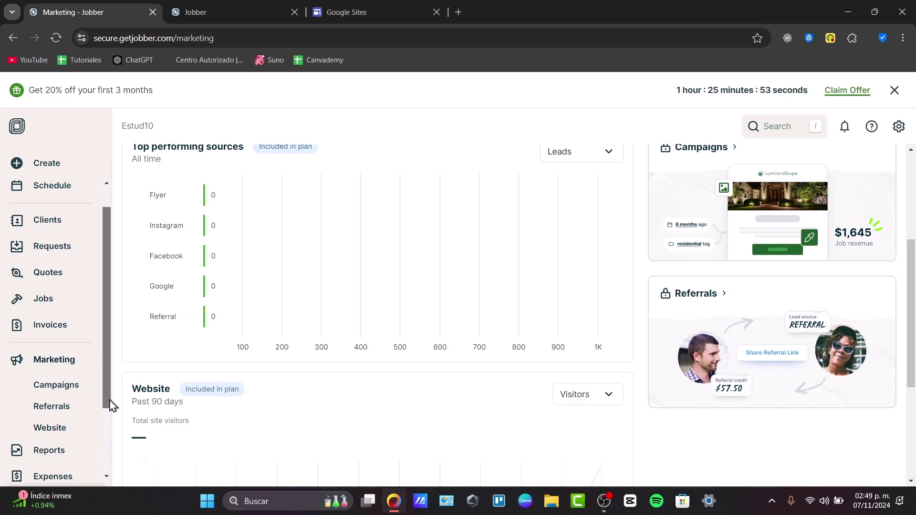
pyautogui.moveTo(110, 405); pyautogui.dragTo(112, 454)
# - Open the Recurring jobs report under Work reports, listing job #1 Service 1
pyautogui.click(57, 376)
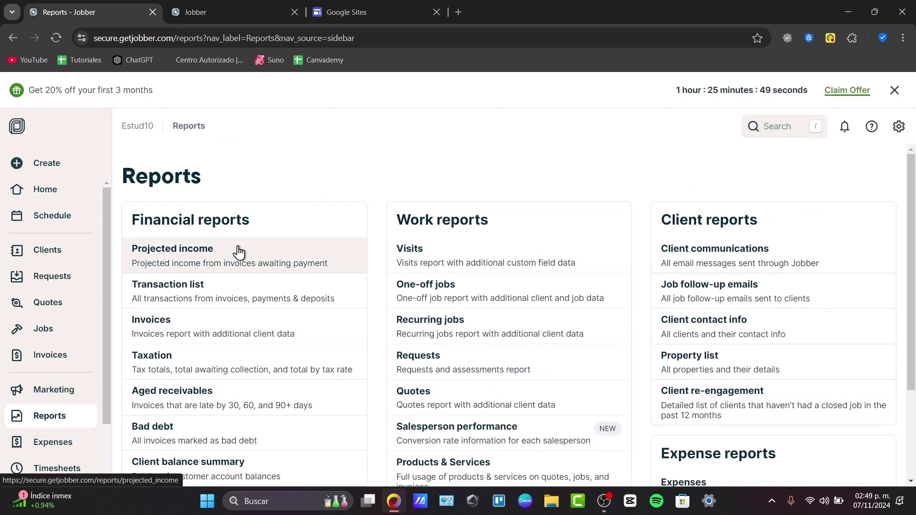
pyautogui.moveTo(145, 217); pyautogui.dragTo(329, 239)
pyautogui.moveTo(395, 220); pyautogui.dragTo(489, 217)
pyautogui.moveTo(697, 220); pyautogui.dragTo(759, 220)
pyautogui.scroll(-3, 804, 238)
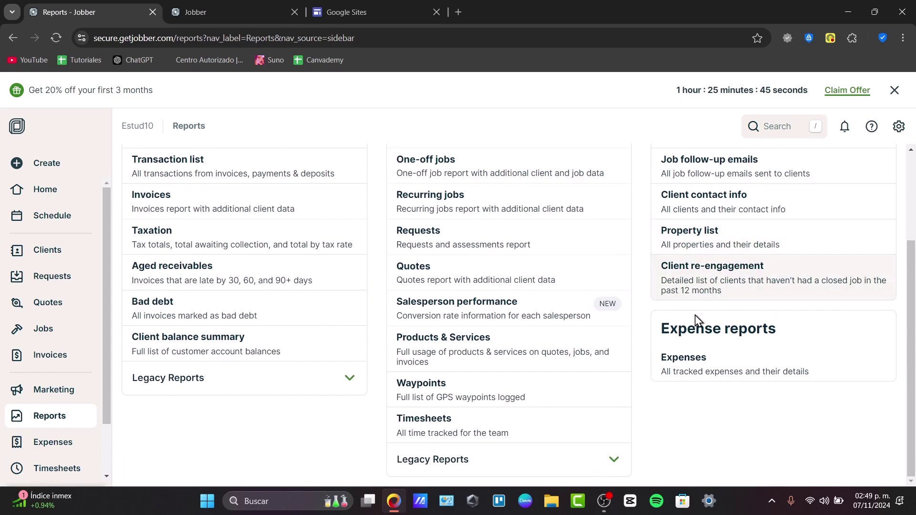
pyautogui.click(440, 222)
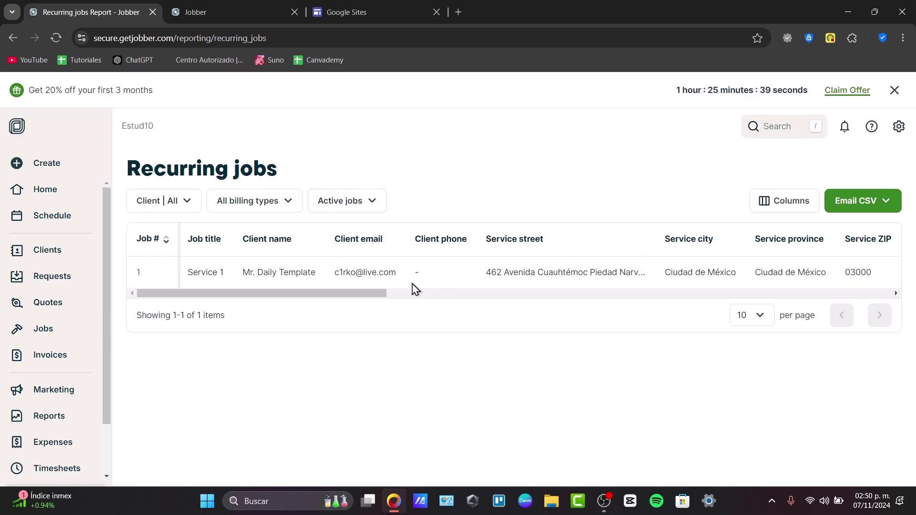
pyautogui.moveTo(297, 295); pyautogui.dragTo(148, 316)
# - Email the Recurring jobs report as a CSV with all columns
pyautogui.click(871, 199)
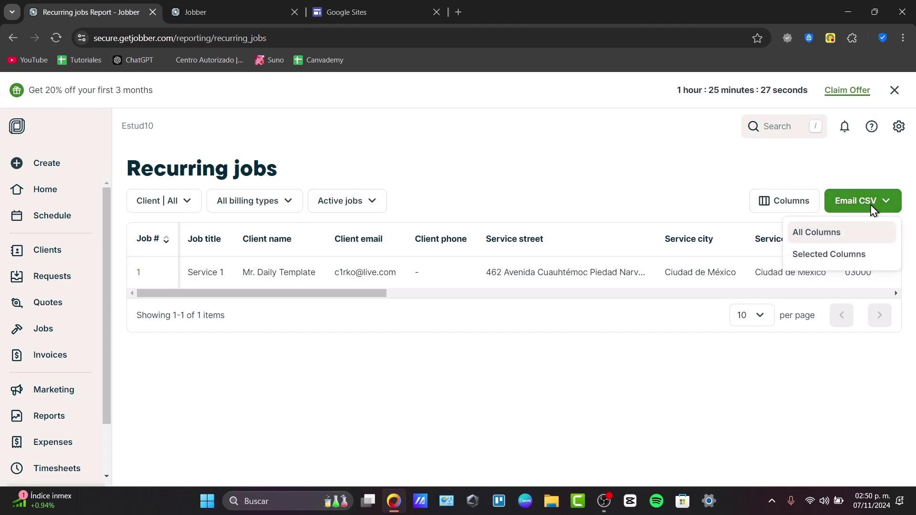
pyautogui.click(865, 234)
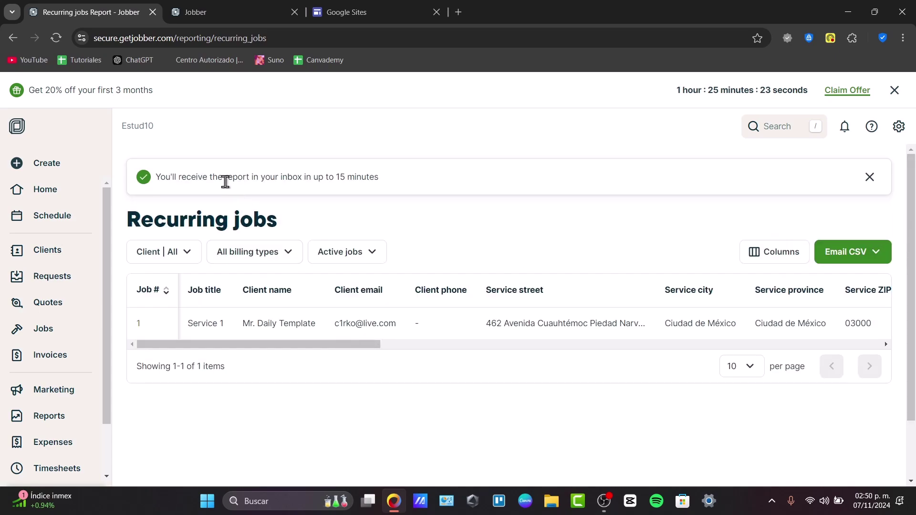
pyautogui.moveTo(197, 178); pyautogui.dragTo(403, 182)
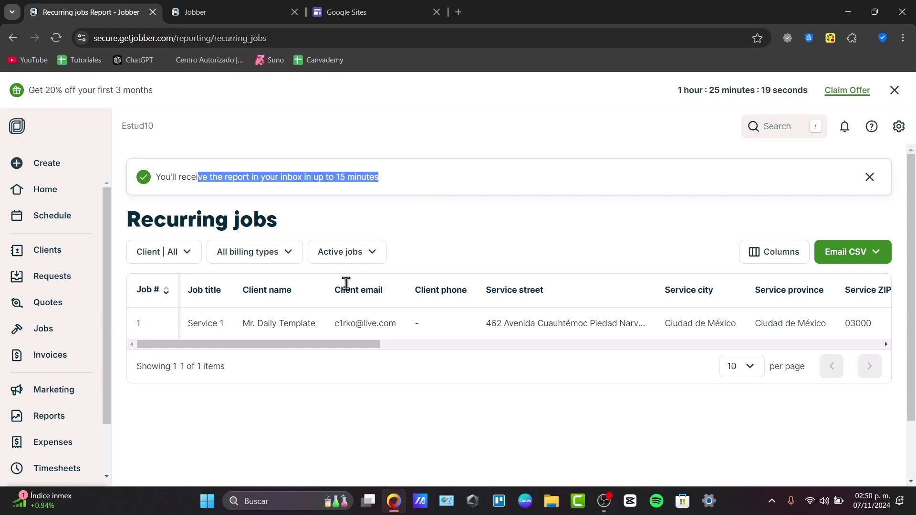
pyautogui.scroll(-2, 14, 369)
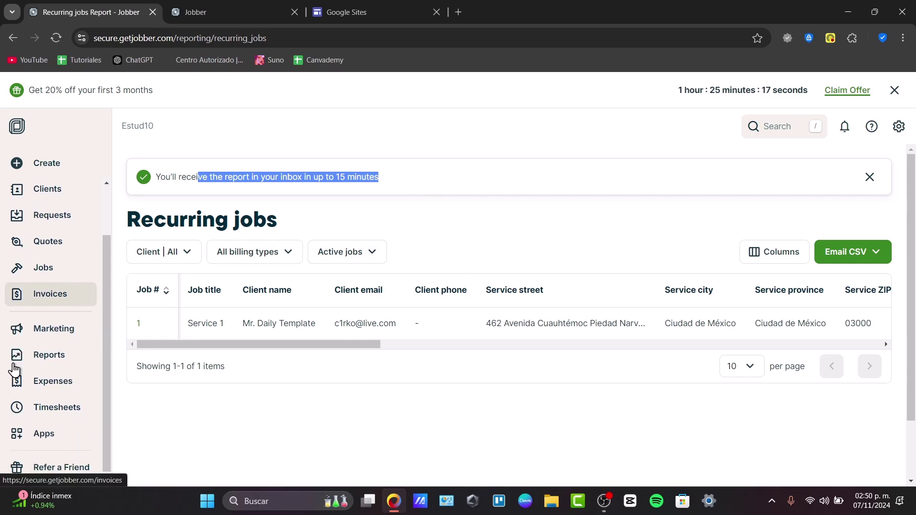
# - View the Expenses page, which lists 0 expenses and prompts to add a new one
pyautogui.click(35, 382)
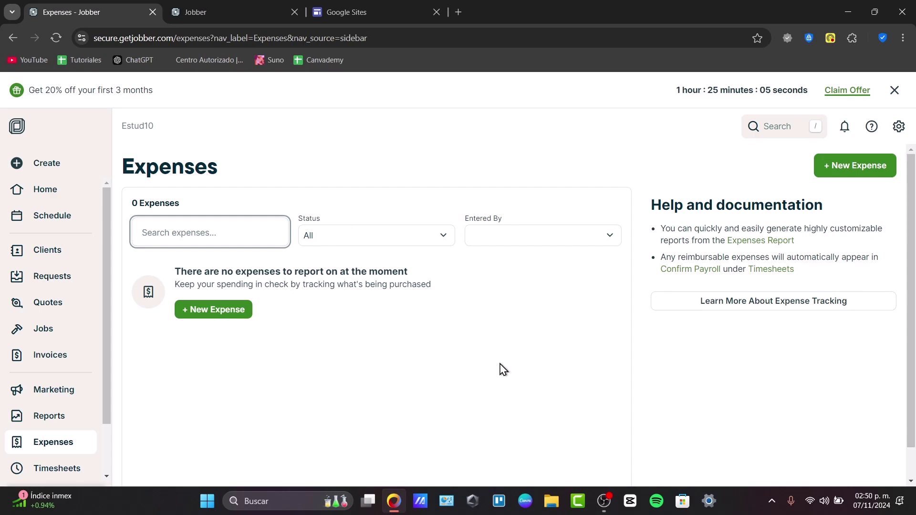
pyautogui.scroll(-2, 505, 372)
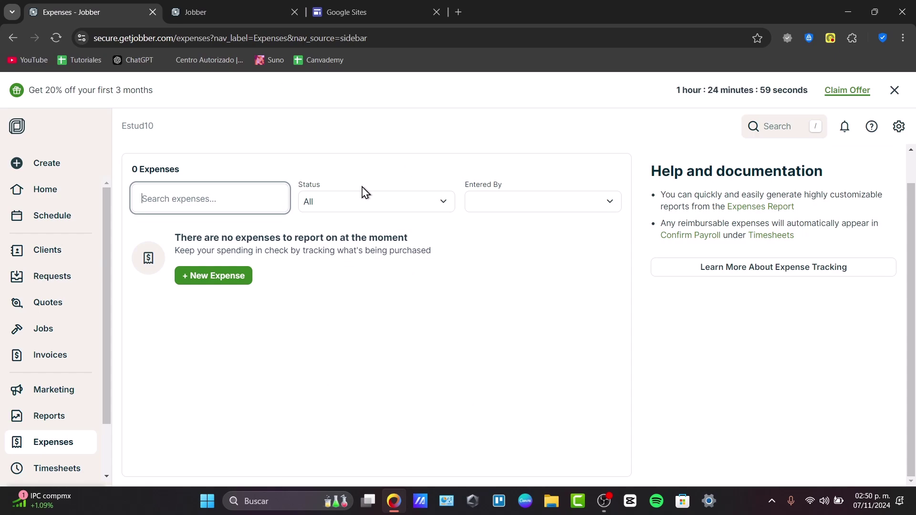
pyautogui.moveTo(105, 419); pyautogui.dragTo(108, 481)
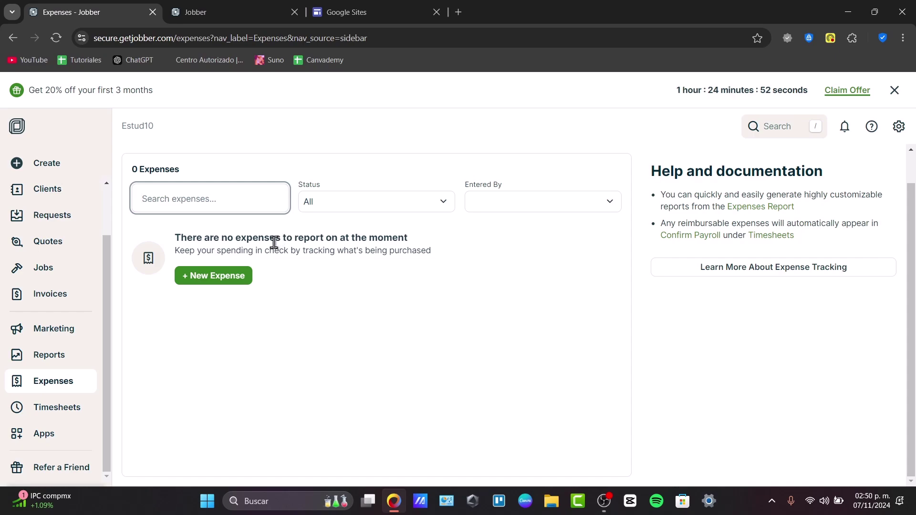
# - Log a 2:51PM timesheet entry for the Mr. Daily Template Service 1 job using the timer
pyautogui.click(47, 414)
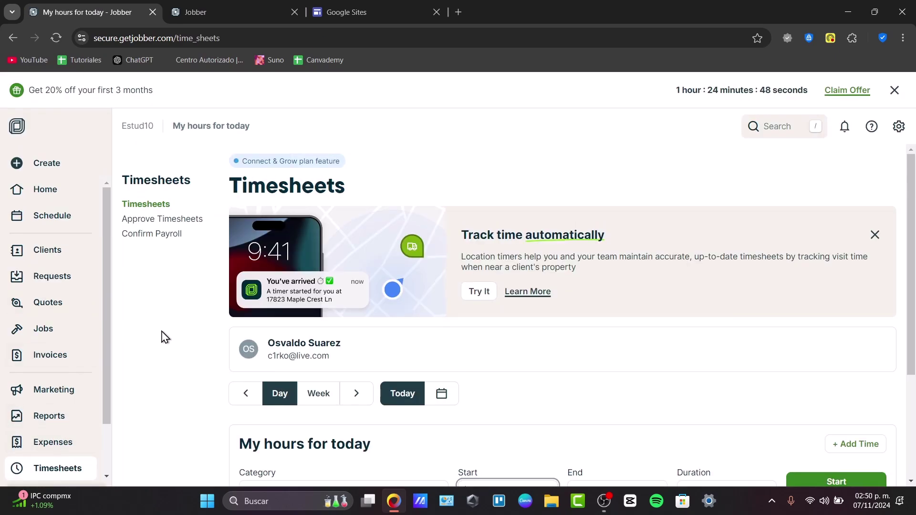
pyautogui.scroll(-3, 219, 338)
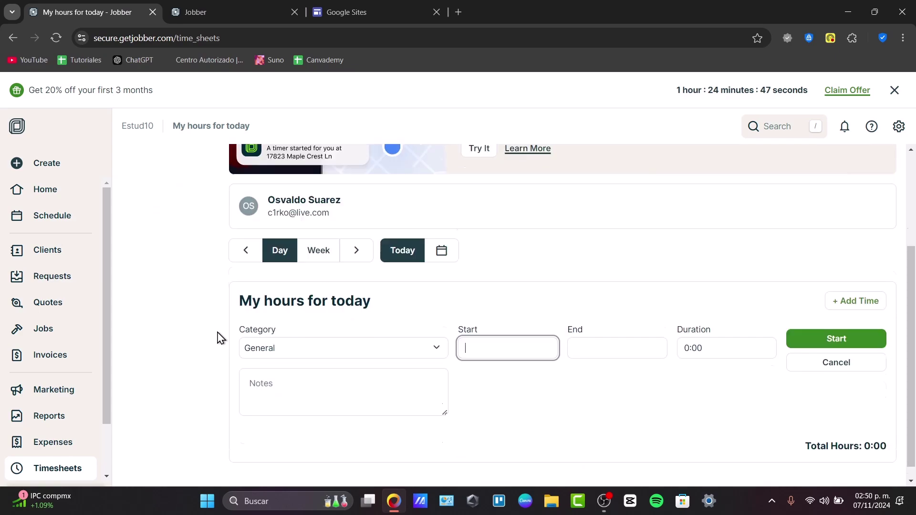
pyautogui.click(305, 337)
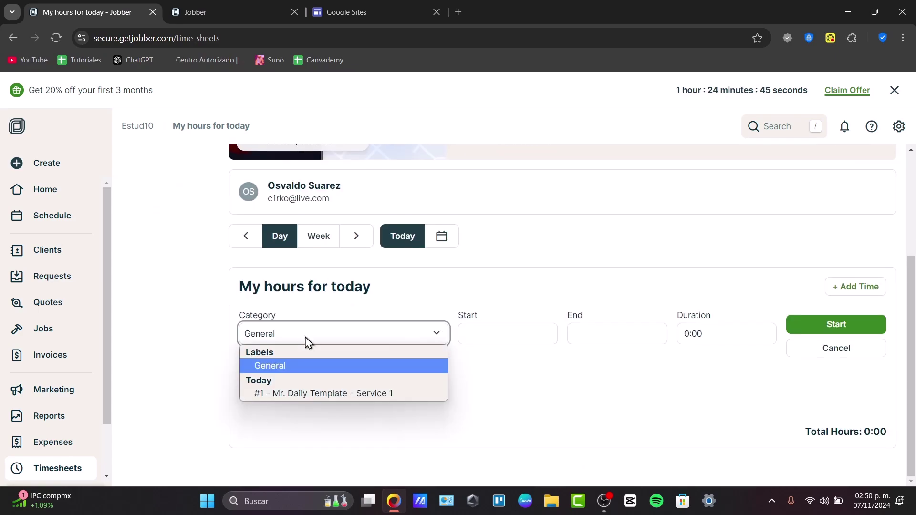
pyautogui.click(346, 397)
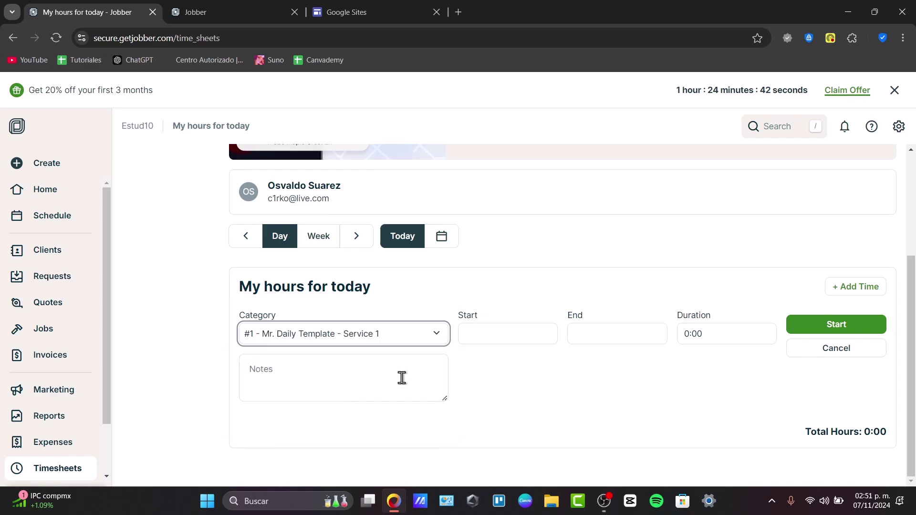
pyautogui.click(519, 340)
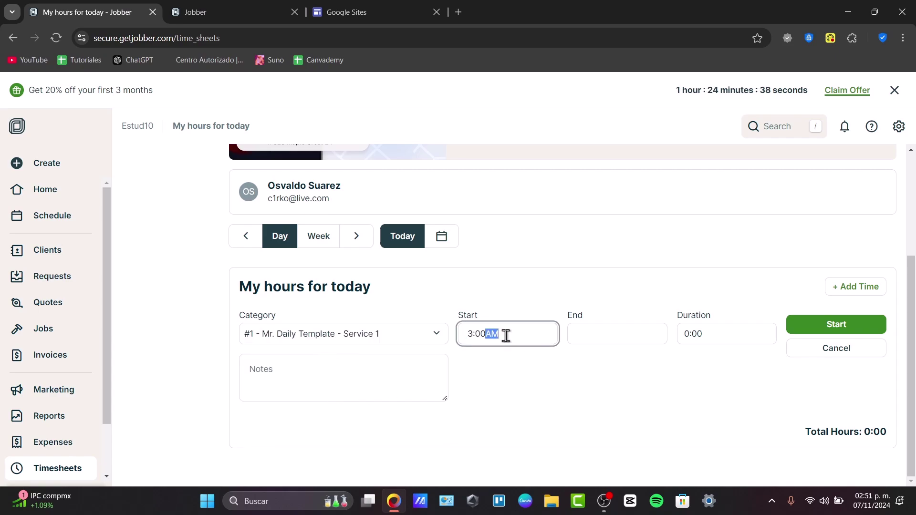
pyautogui.press('Left')
pyautogui.press('Left')
pyautogui.click(505, 336)
pyautogui.write('p')
pyautogui.click(603, 342)
pyautogui.click(793, 334)
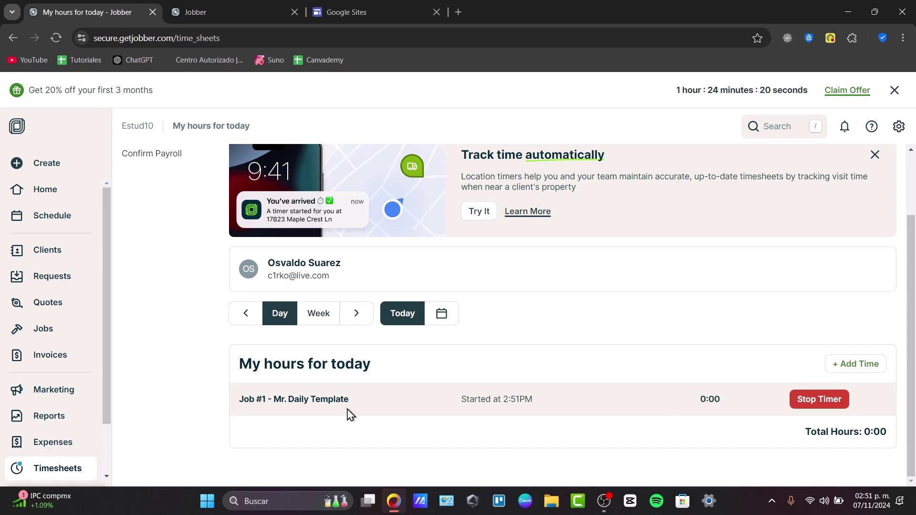
pyautogui.click(820, 403)
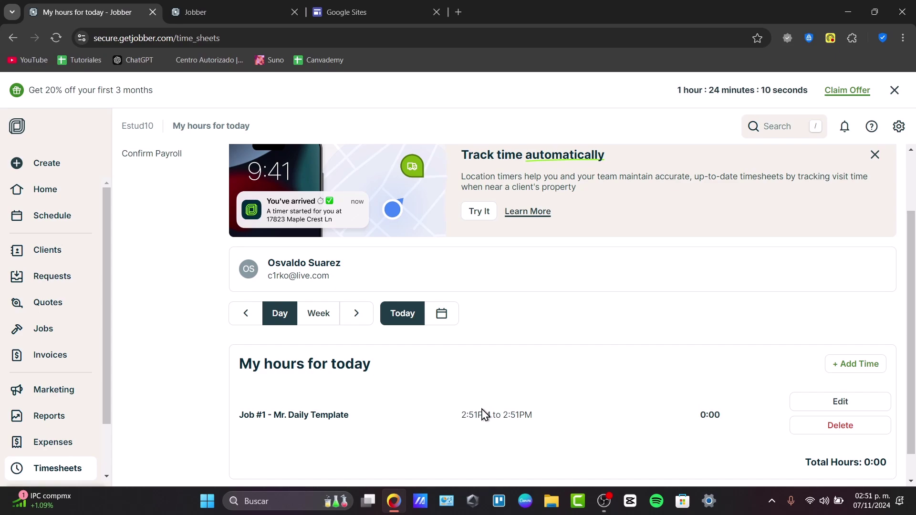
# - Review the Approve Timesheets page, then the Confirm payroll page showing status Paid
pyautogui.scroll(2, 579, 334)
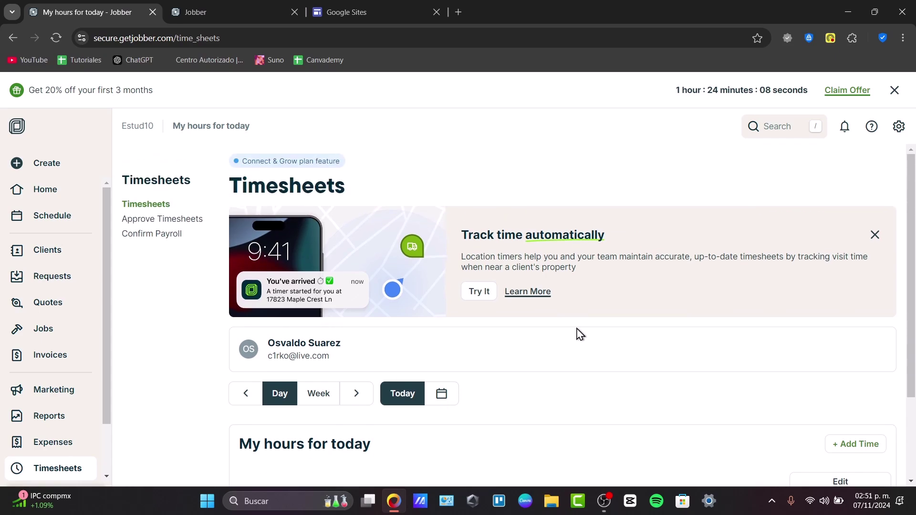
pyautogui.moveTo(531, 236); pyautogui.dragTo(665, 242)
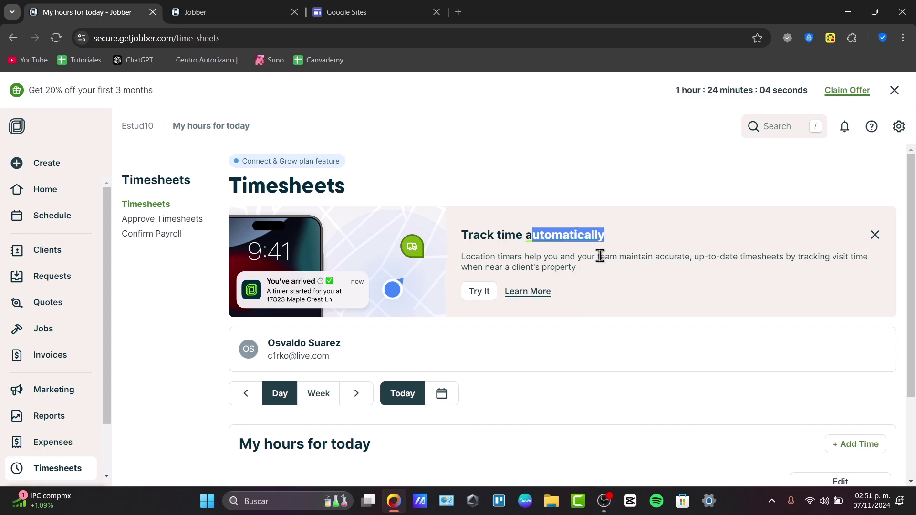
pyautogui.moveTo(599, 256); pyautogui.dragTo(867, 274)
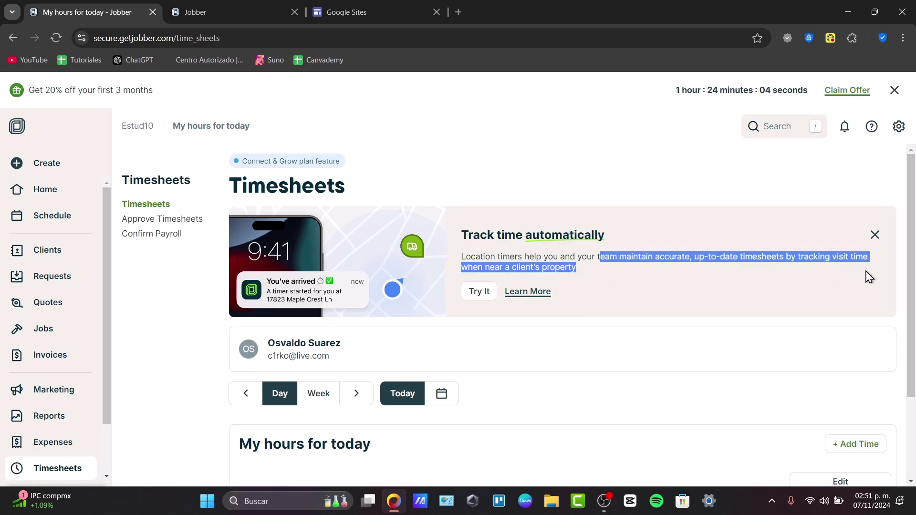
pyautogui.click(184, 222)
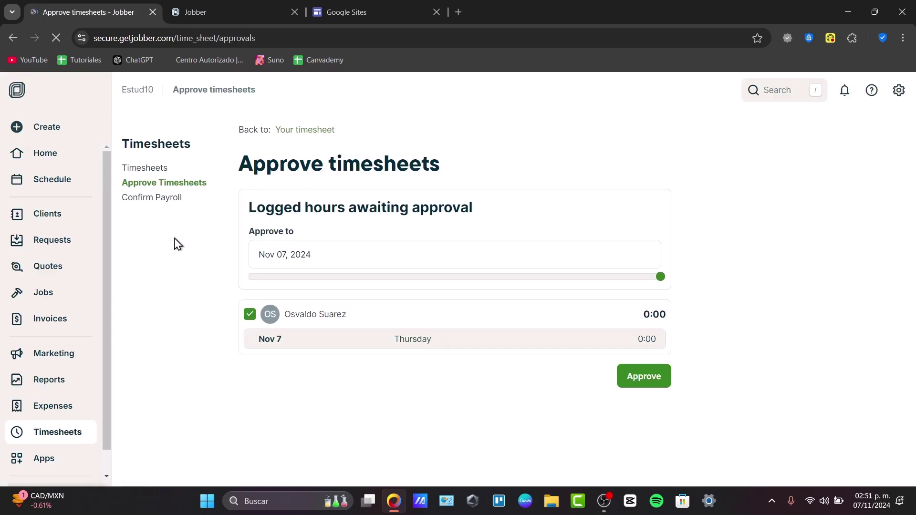
pyautogui.click(190, 232)
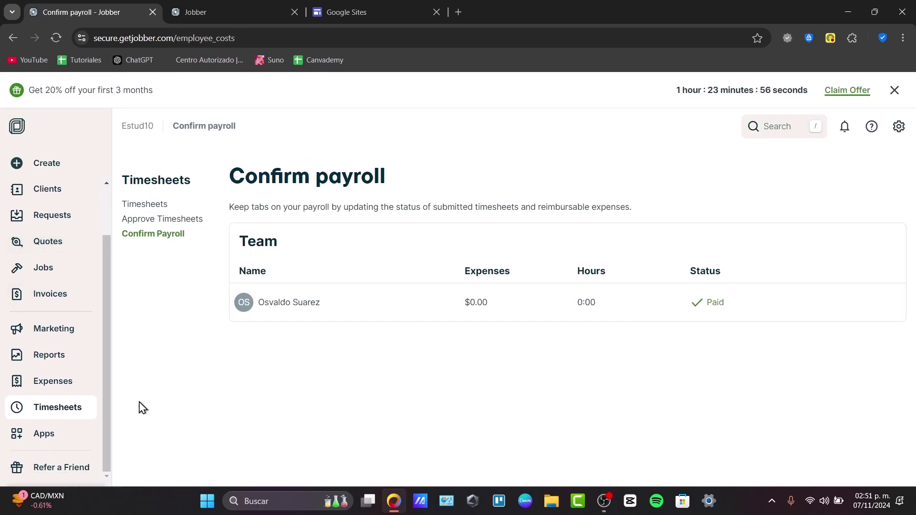
# - Browse the App Marketplace past QuickBooks Online, CompanyCam and Zapier through the app list
pyautogui.click(56, 440)
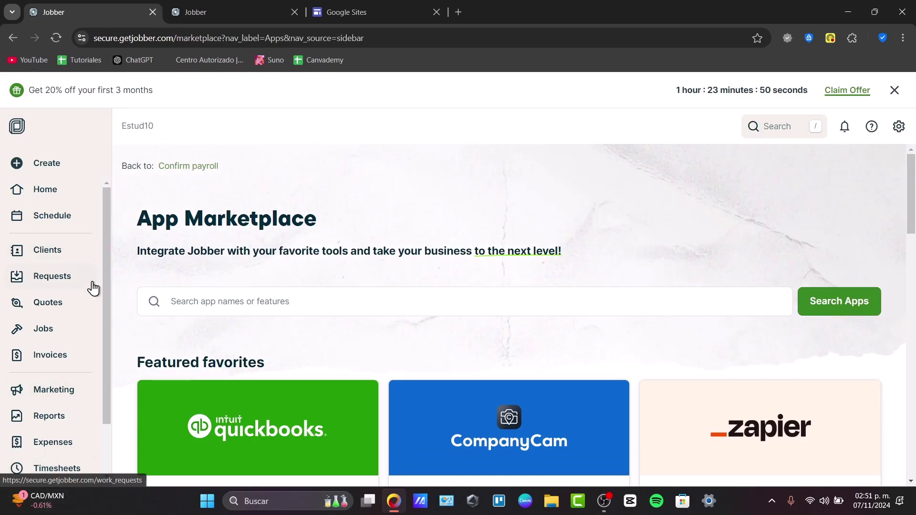
pyautogui.scroll(-4, 461, 185)
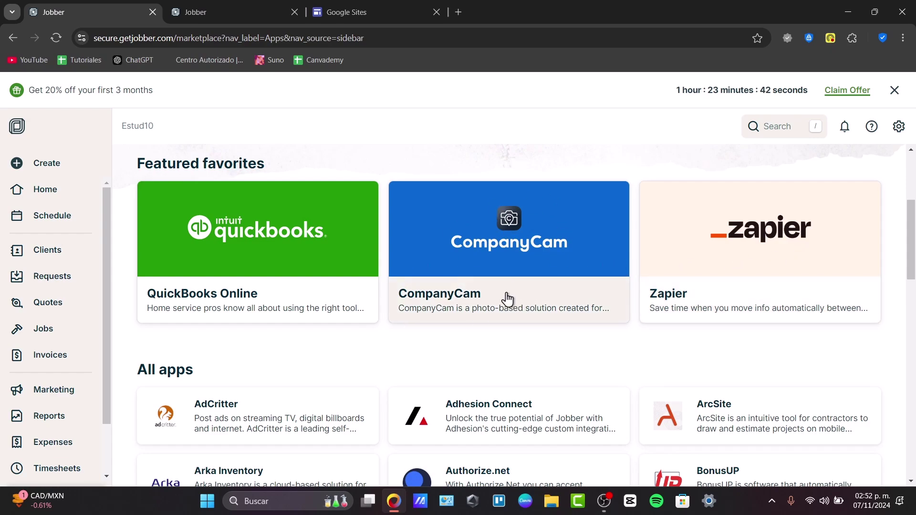
pyautogui.scroll(-4, 442, 284)
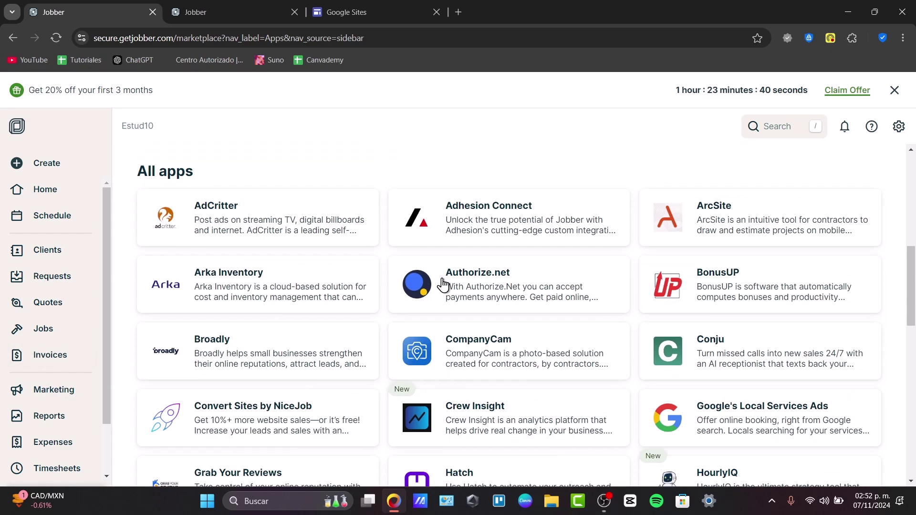
pyautogui.scroll(-3, 716, 344)
pyautogui.scroll(-8, 721, 342)
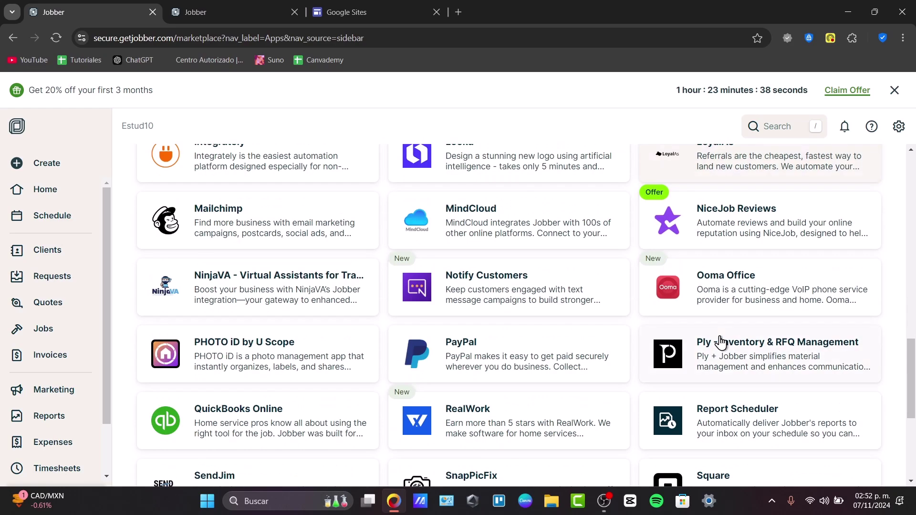
pyautogui.scroll(15, 722, 343)
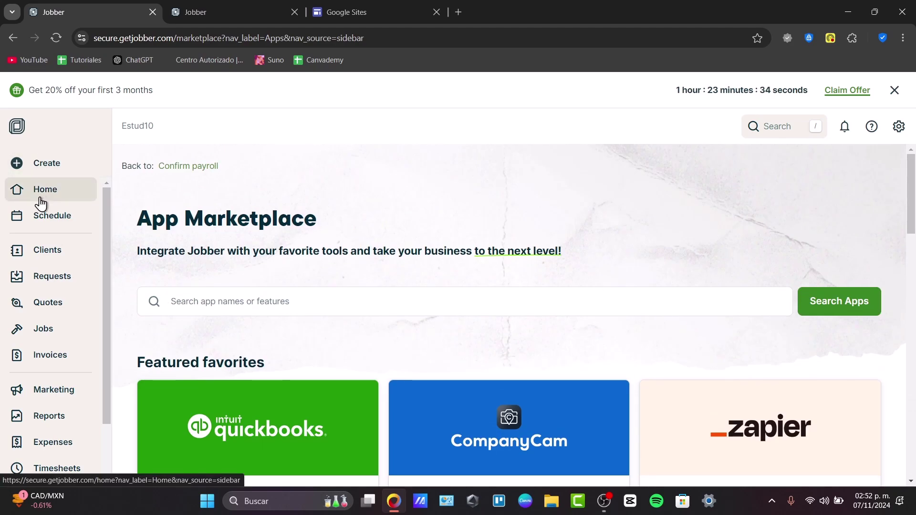